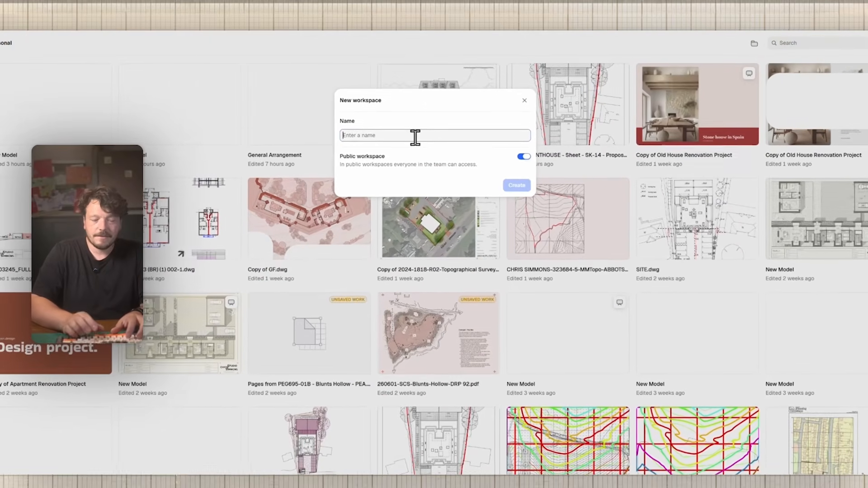
Step: Create a public workspace named 'Project 215'
{"action": "type", "text": "Project 215"}
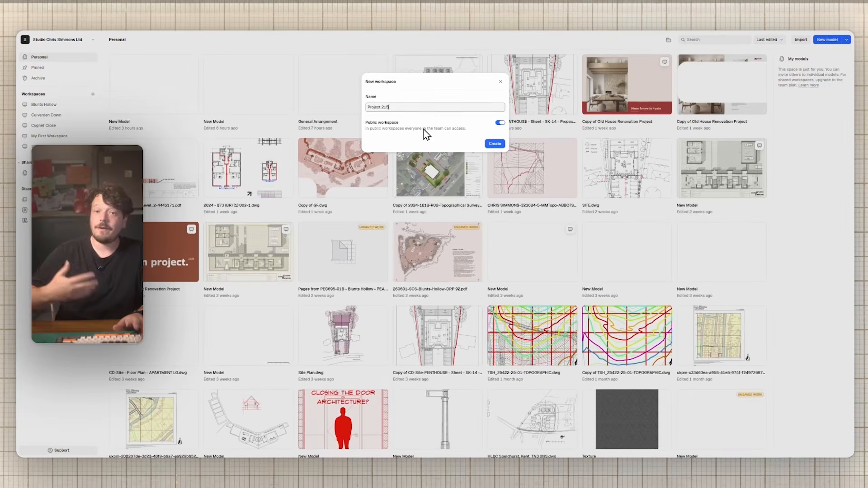
{"action": "left_click", "coordinate": [491, 144]}
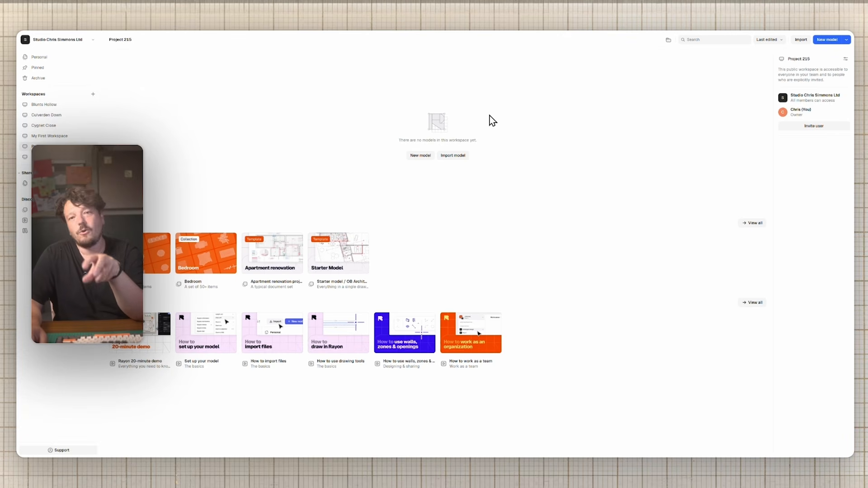
{"action": "left_click", "coordinate": [50, 106]}
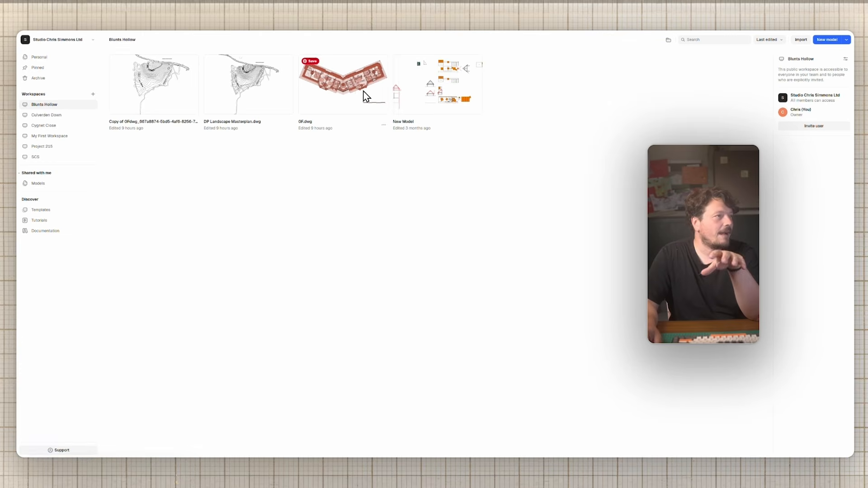
{"action": "left_click", "coordinate": [50, 115]}
{"action": "left_click", "coordinate": [51, 127]}
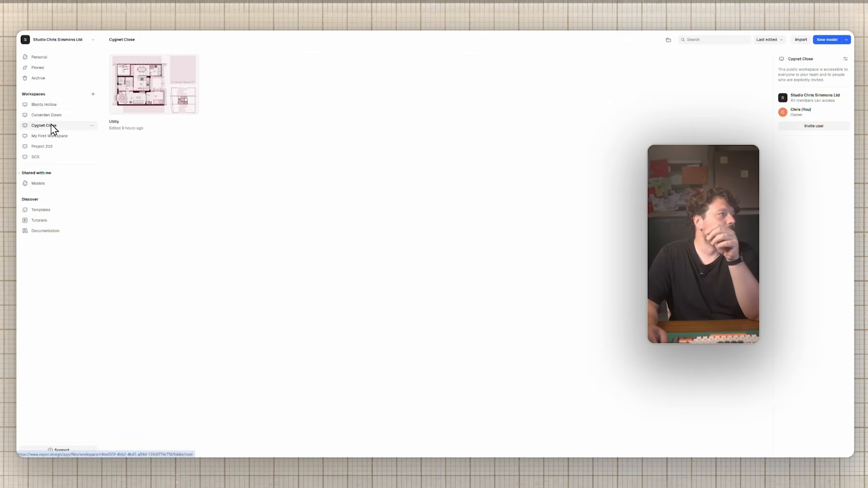
{"action": "left_click", "coordinate": [40, 106]}
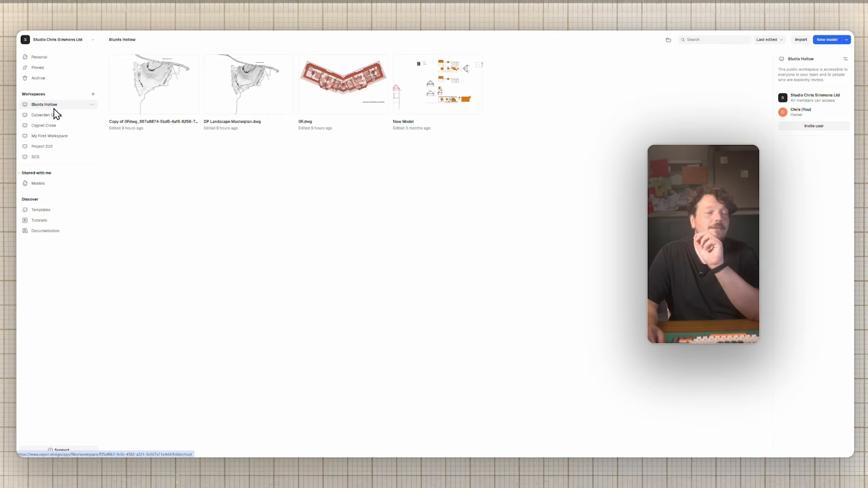
{"action": "left_click", "coordinate": [51, 146]}
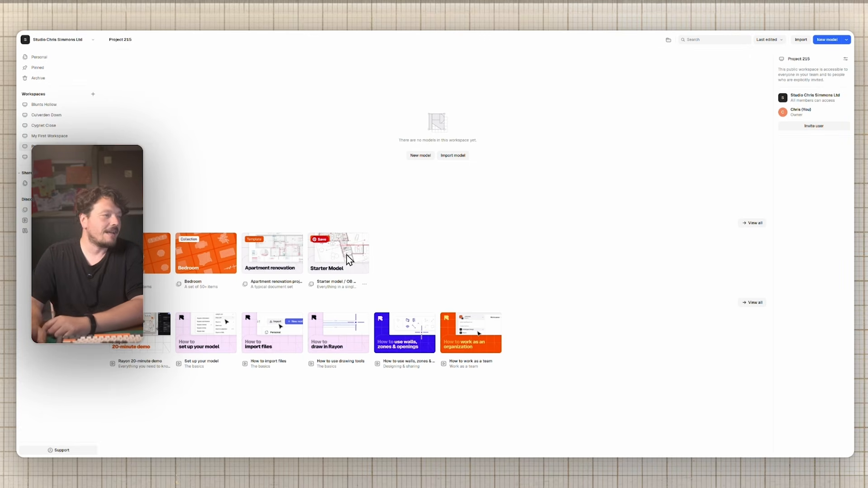
Step: Add a new model named 'General Arrangement', leaving its unit as Millimeters
{"action": "left_click", "coordinate": [421, 156]}
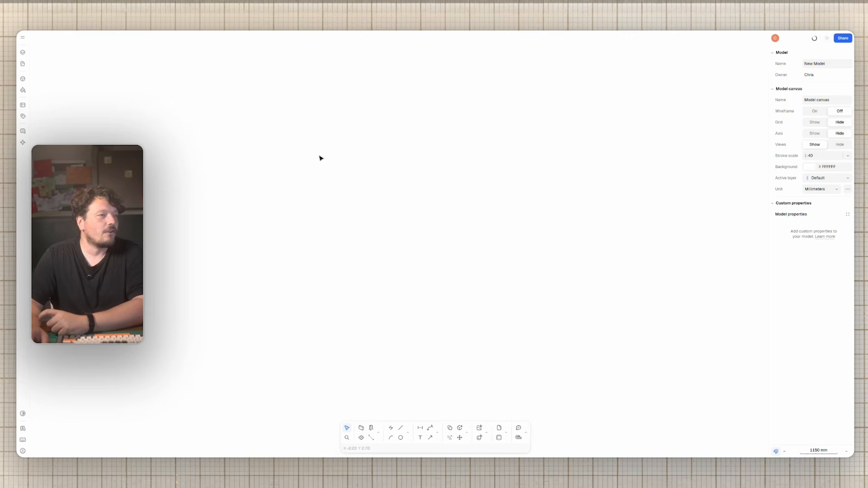
{"action": "left_click", "coordinate": [821, 62]}
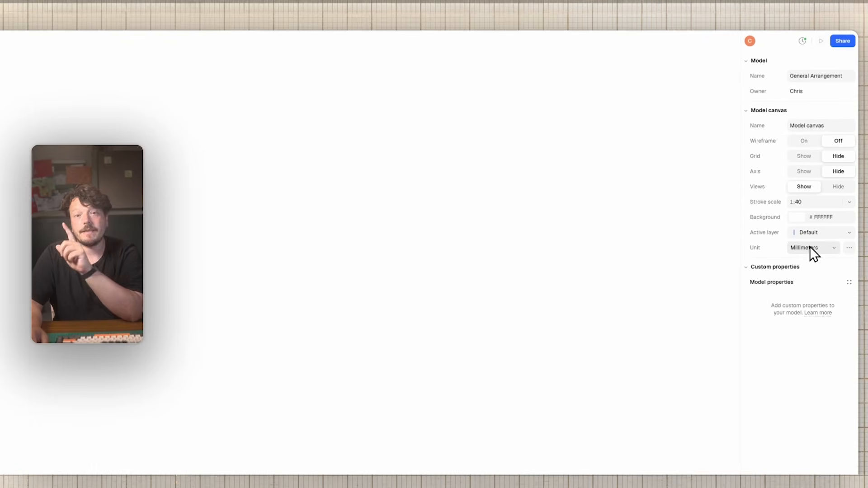
{"action": "left_click", "coordinate": [834, 248]}
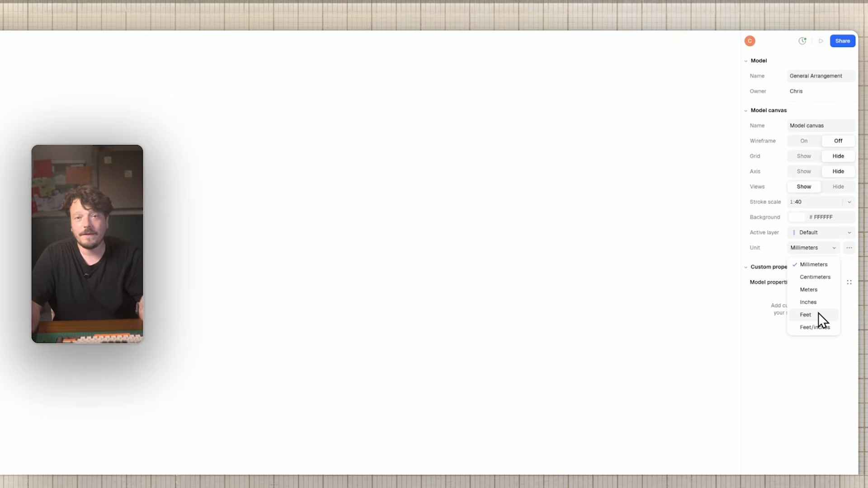
{"action": "left_click", "coordinate": [836, 248]}
{"action": "left_click", "coordinate": [849, 247]}
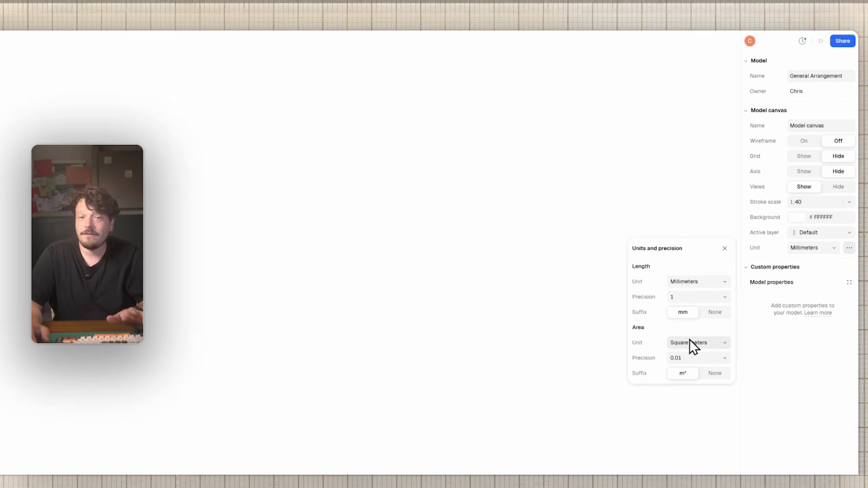
{"action": "left_click", "coordinate": [702, 343]}
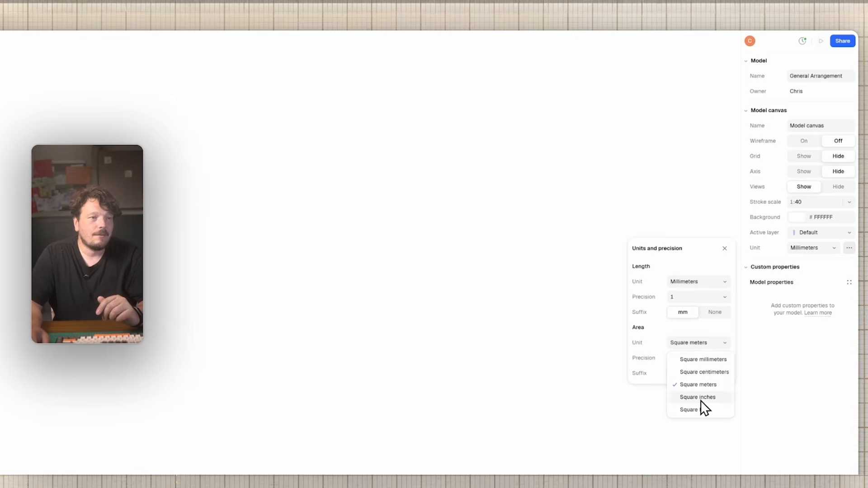
{"action": "left_click", "coordinate": [722, 343]}
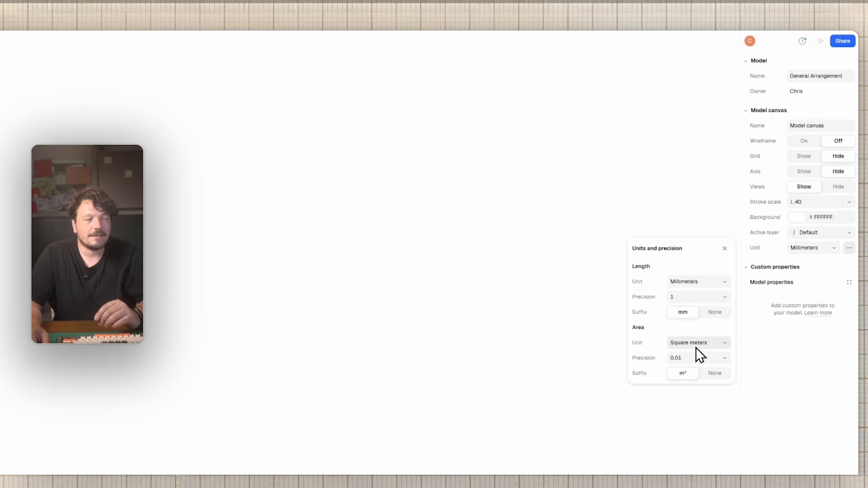
{"action": "left_click", "coordinate": [726, 249]}
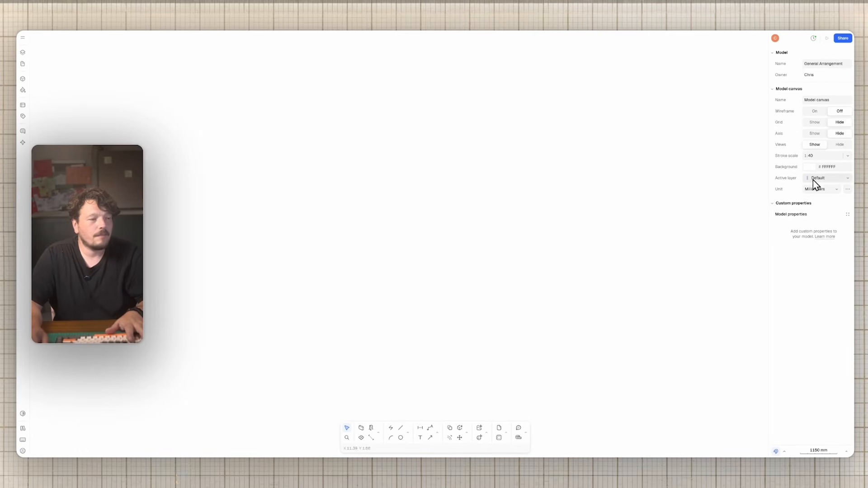
{"action": "left_click", "coordinate": [830, 456]}
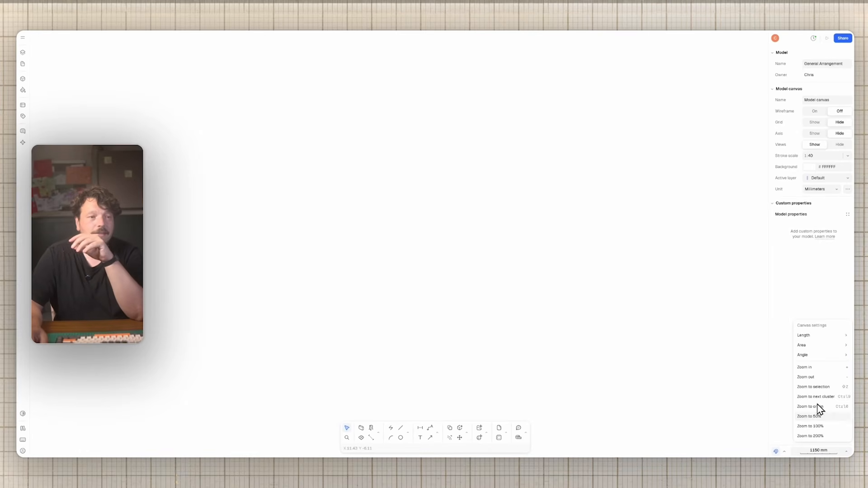
{"action": "mouse_move", "coordinate": [819, 337]}
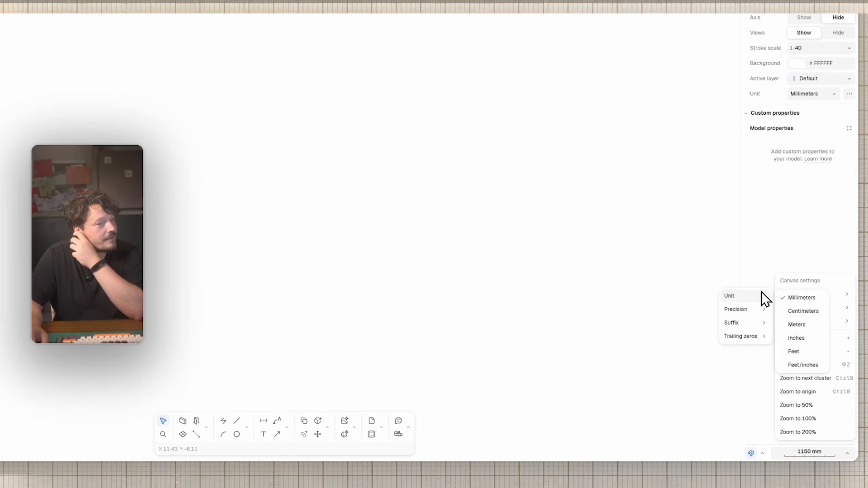
{"action": "mouse_move", "coordinate": [750, 297]}
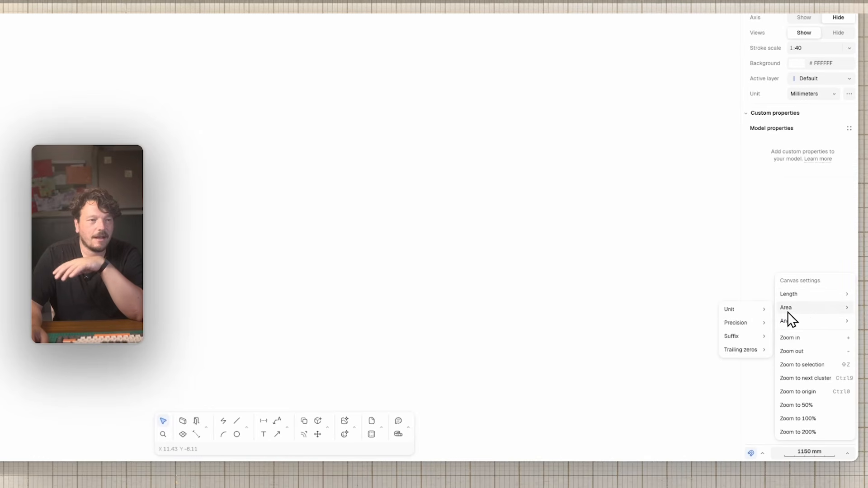
{"action": "mouse_move", "coordinate": [813, 321]}
{"action": "mouse_move", "coordinate": [747, 325]}
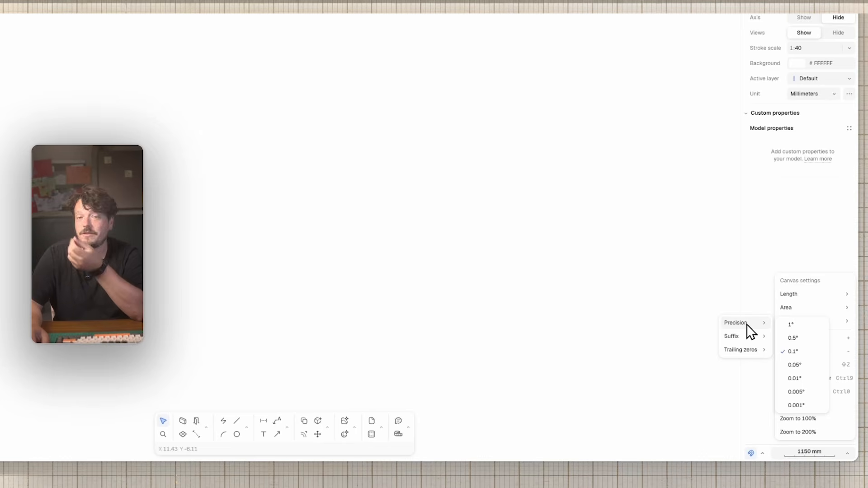
{"action": "mouse_move", "coordinate": [748, 341]}
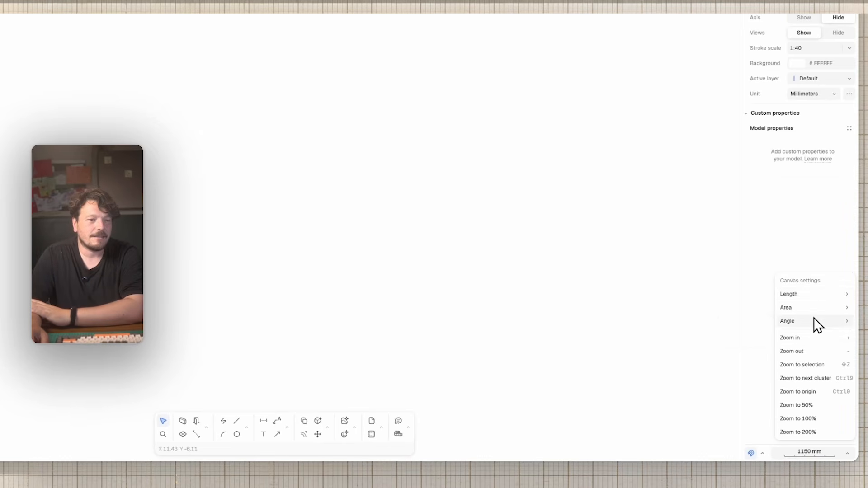
{"action": "left_click", "coordinate": [804, 235]}
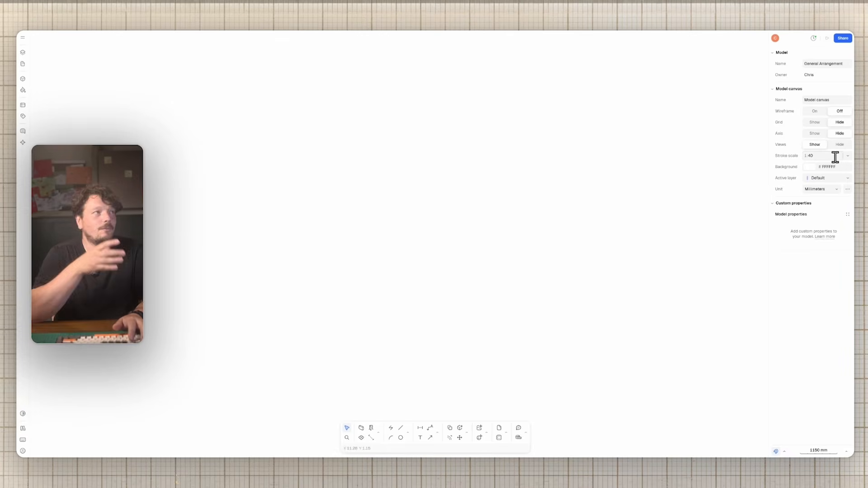
Step: Set the stroke scale to 1:50 and bring up the canvases and layers panel
{"action": "left_click", "coordinate": [846, 156]}
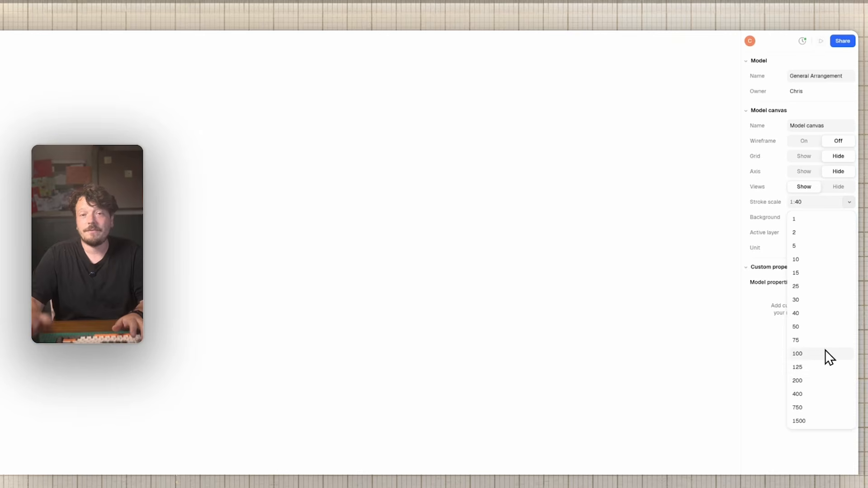
{"action": "left_click", "coordinate": [811, 326]}
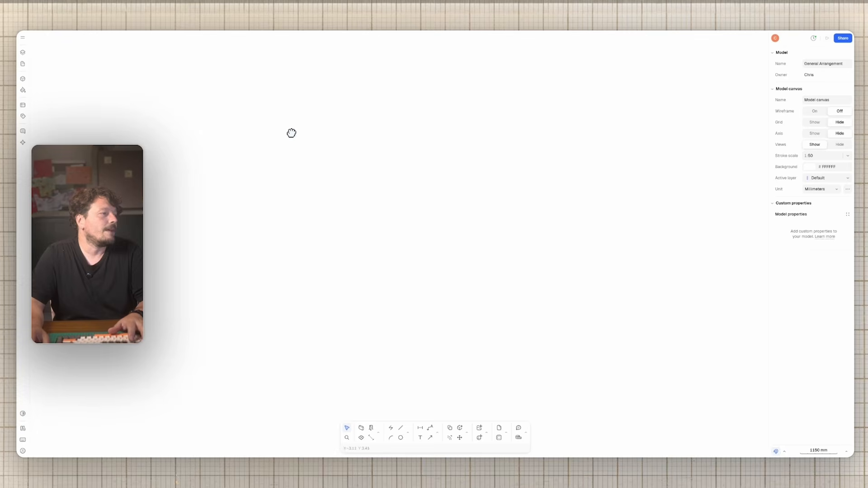
{"action": "left_click", "coordinate": [25, 54]}
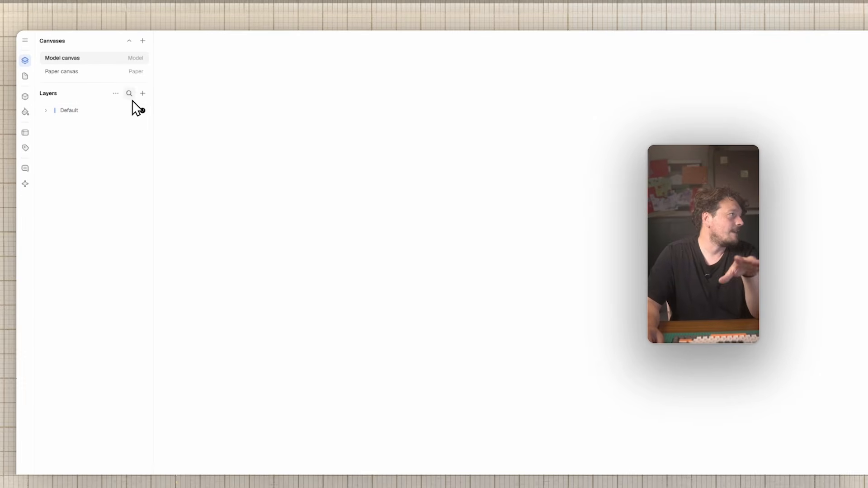
Step: Add two new layers named Import and External Walls
{"action": "left_click", "coordinate": [142, 94]}
{"action": "mouse_move", "coordinate": [166, 137]}
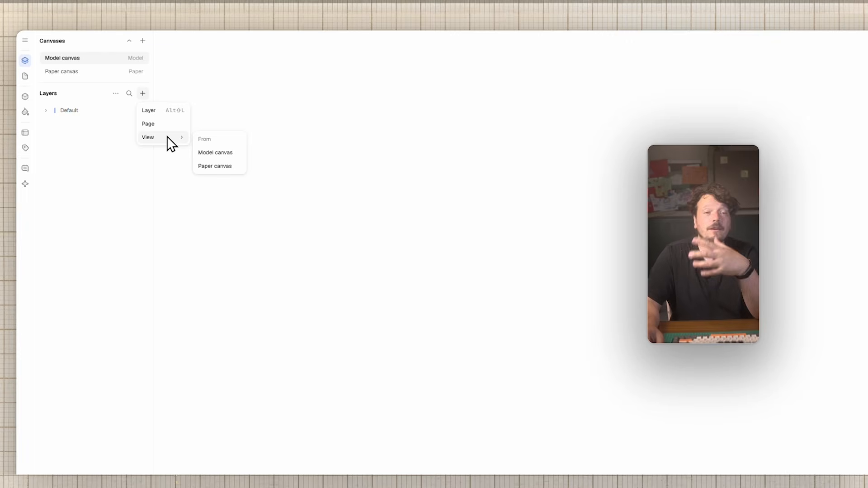
{"action": "left_click", "coordinate": [161, 111]}
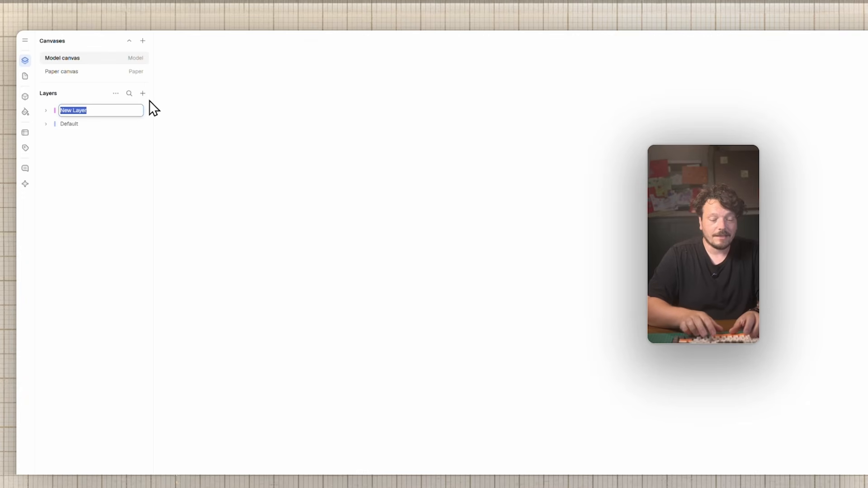
{"action": "type", "text": "Import"}
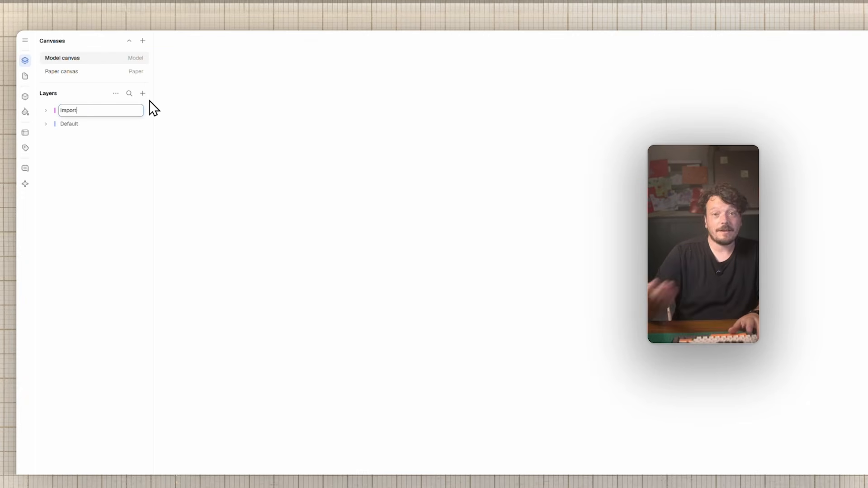
{"action": "key", "text": "Return"}
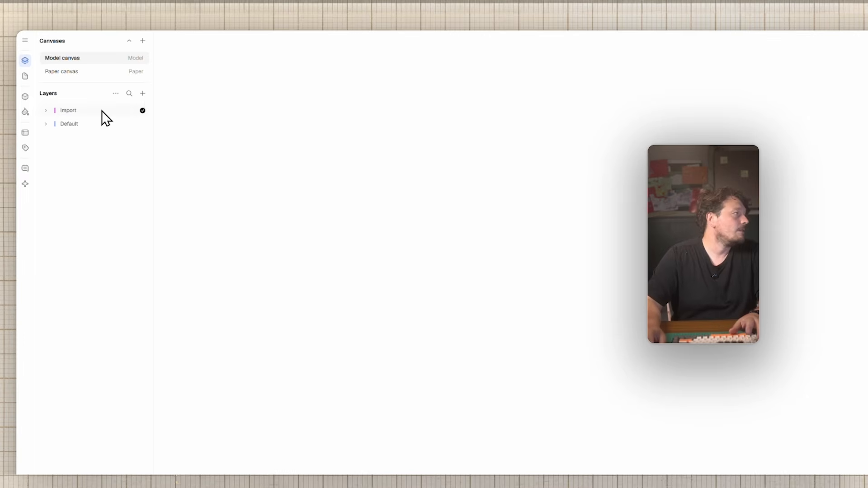
{"action": "left_click", "coordinate": [142, 94]}
{"action": "mouse_move", "coordinate": [174, 136]}
{"action": "left_click", "coordinate": [167, 112]}
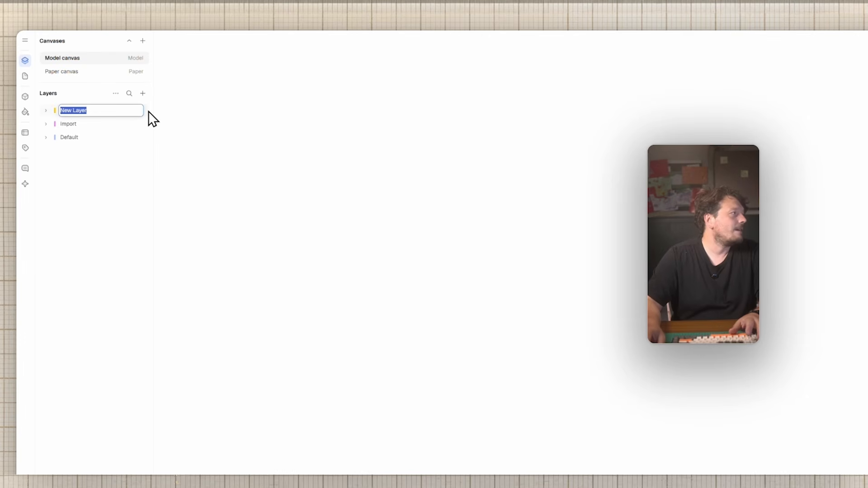
{"action": "type", "text": "Exte"}
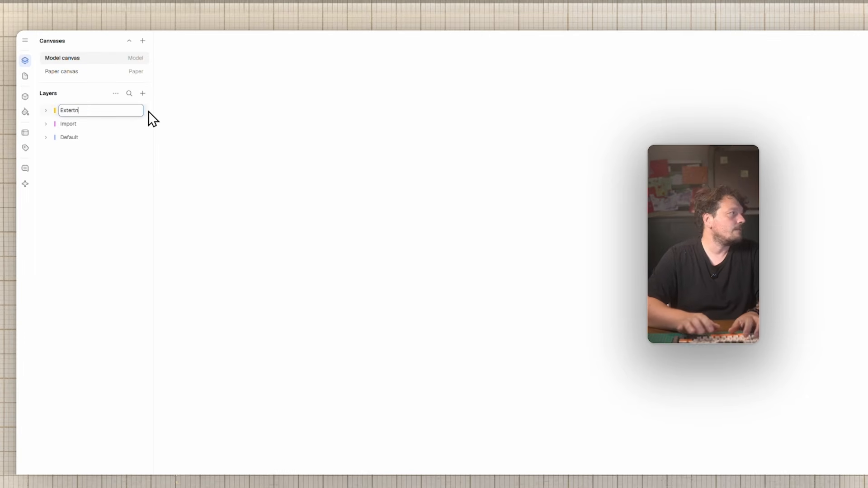
{"action": "type", "text": "rnal Walls"}
{"action": "key", "text": "Return"}
Step: Add Internal Walls, Elements, Furniture, Fills and Shadows layers
{"action": "left_click", "coordinate": [142, 93]}
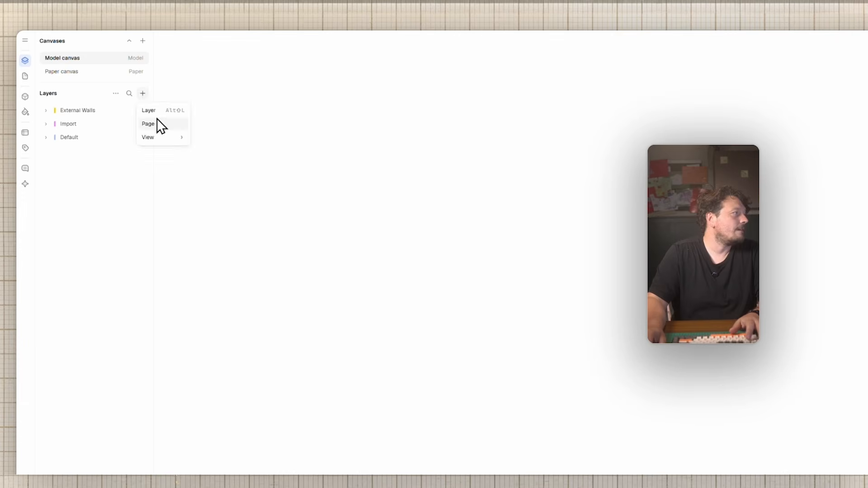
{"action": "left_click", "coordinate": [162, 112]}
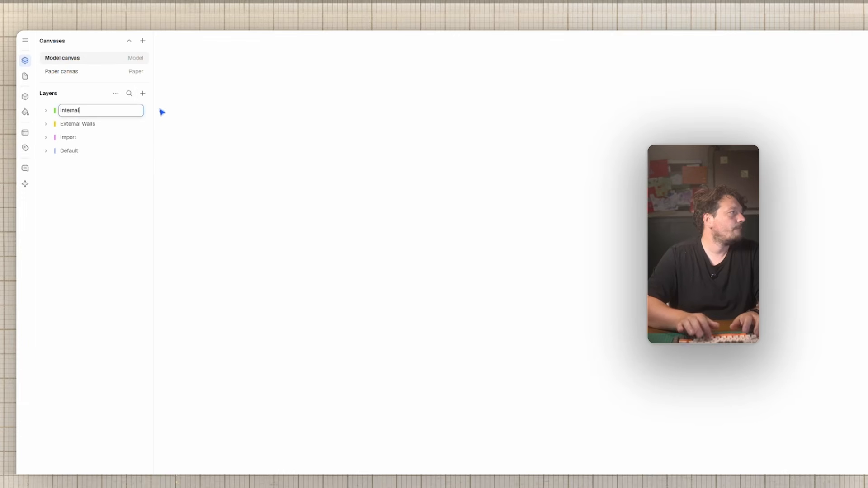
{"action": "key", "text": "Return"}
{"action": "left_click", "coordinate": [143, 93]}
{"action": "left_click", "coordinate": [162, 112]}
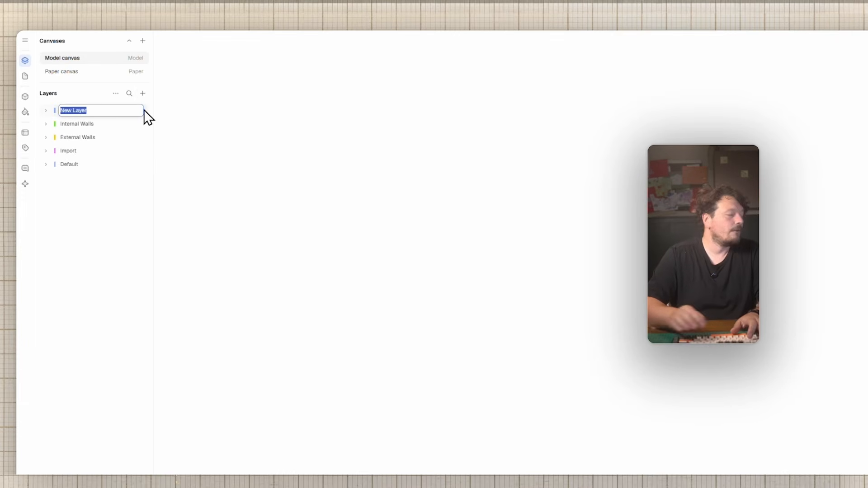
{"action": "type", "text": "Elements"}
{"action": "key", "text": "Return"}
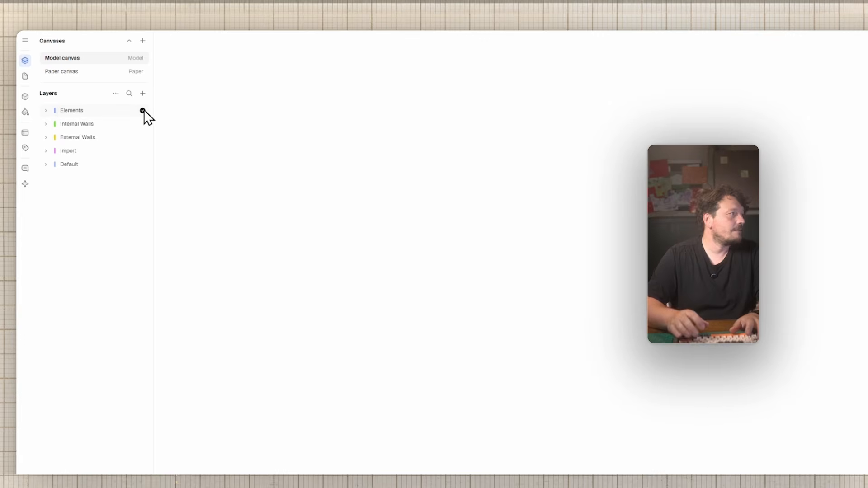
{"action": "left_click", "coordinate": [143, 93]}
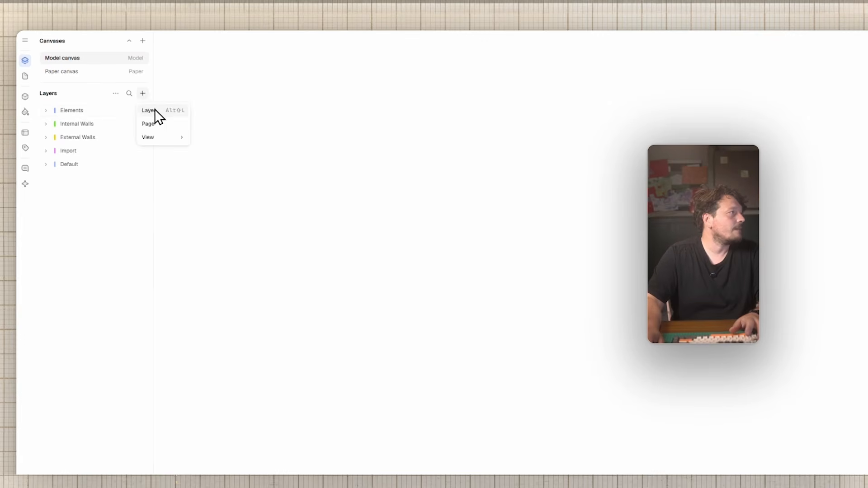
{"action": "left_click", "coordinate": [156, 112]}
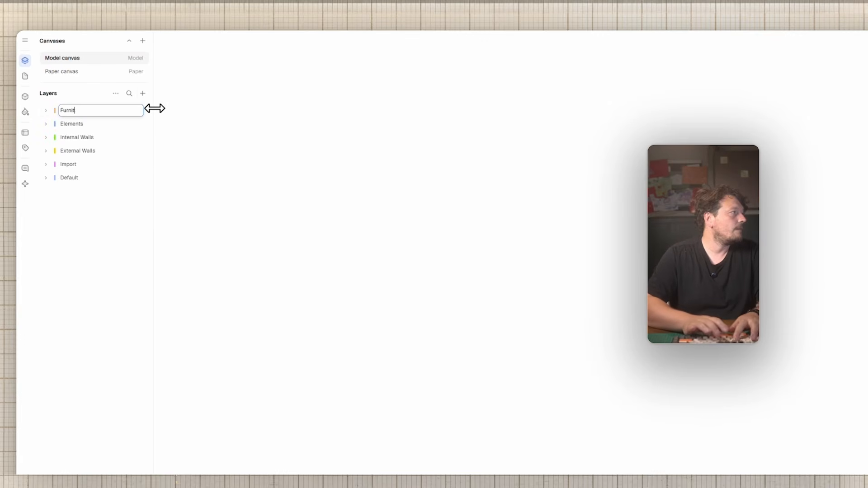
{"action": "key", "text": "Return"}
{"action": "type", "text": "Fills"}
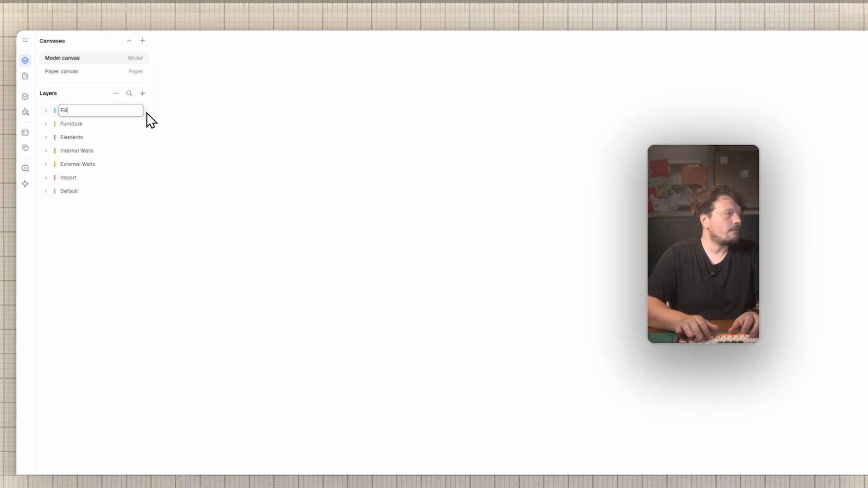
{"action": "key", "text": "Return"}
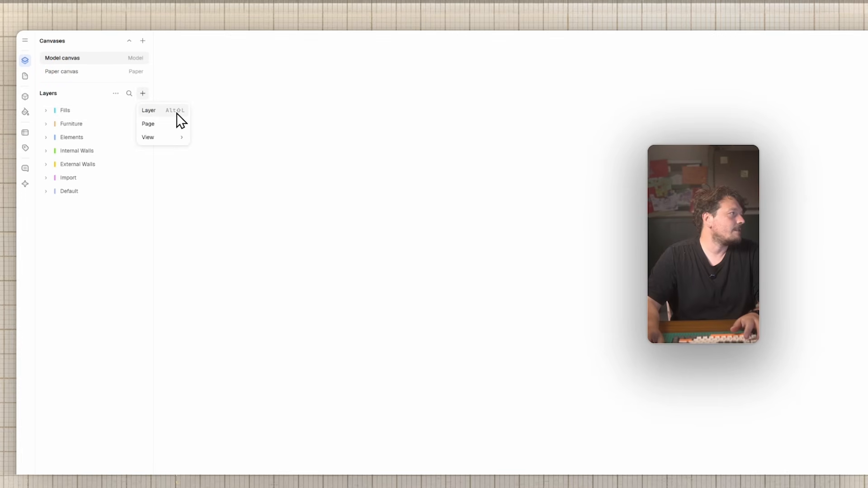
{"action": "left_click", "coordinate": [177, 112]}
{"action": "type", "text": "Shadows"}
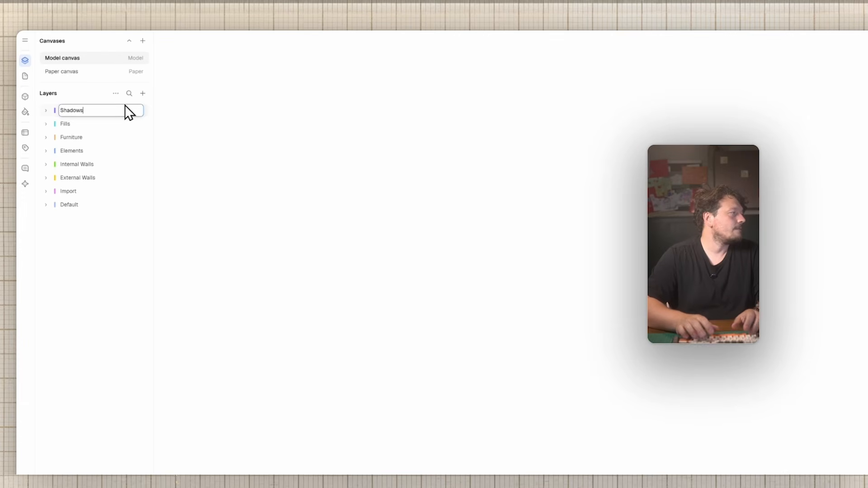
{"action": "key", "text": "Return"}
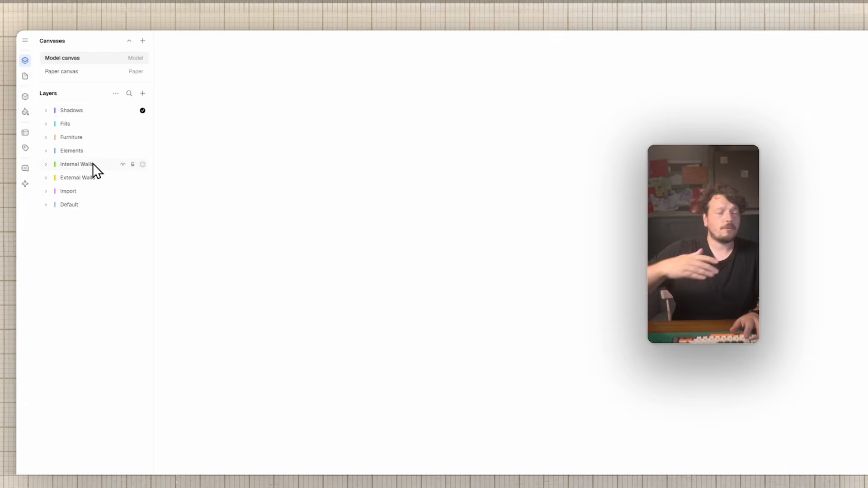
Step: Order External Walls, Internal Walls, Elements on top, Furniture below Shadows, and activate Fills
{"action": "left_click_drag", "start_coordinate": [92, 178], "coordinate": [89, 110]}
{"action": "left_click_drag", "start_coordinate": [83, 176], "coordinate": [85, 117]}
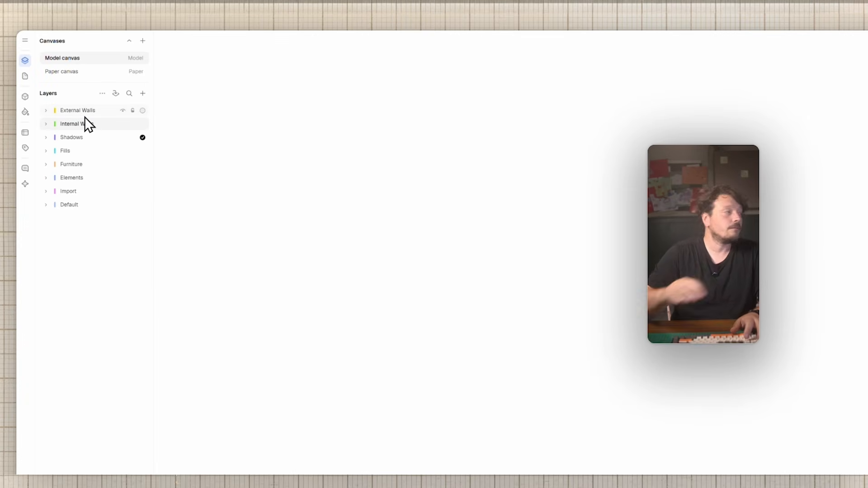
{"action": "left_click_drag", "start_coordinate": [63, 178], "coordinate": [86, 131]}
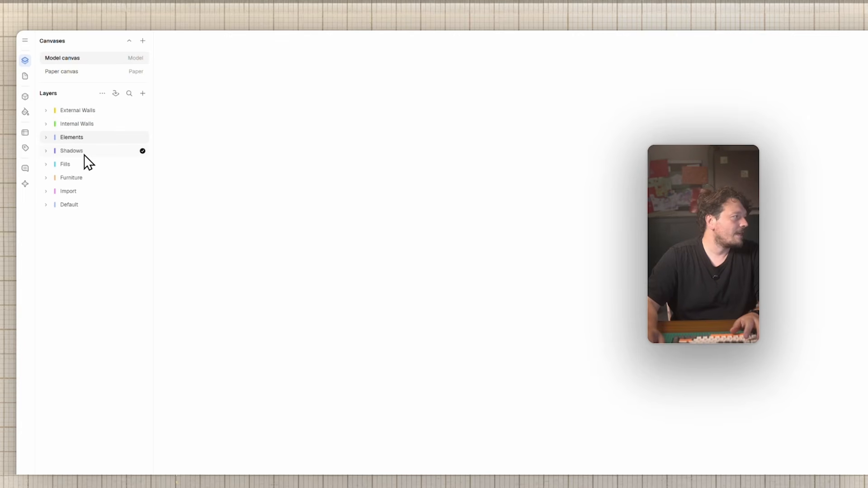
{"action": "left_click_drag", "start_coordinate": [81, 178], "coordinate": [78, 162]}
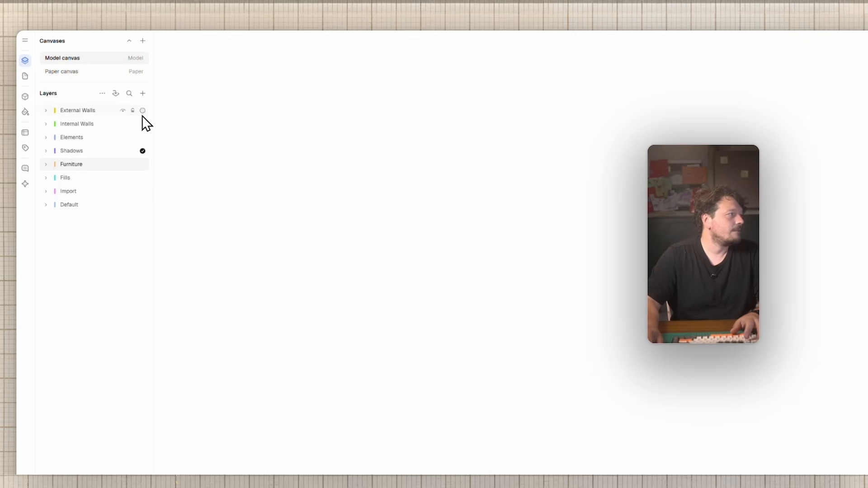
{"action": "left_click", "coordinate": [142, 205]}
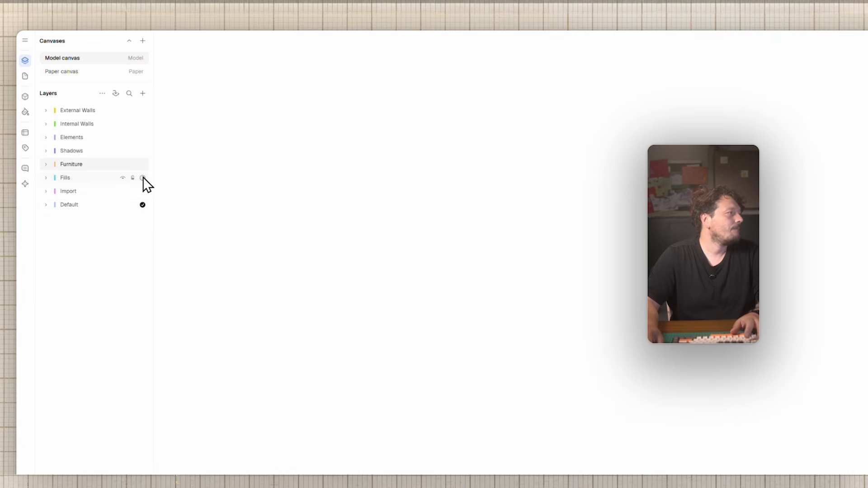
{"action": "left_click", "coordinate": [142, 178]}
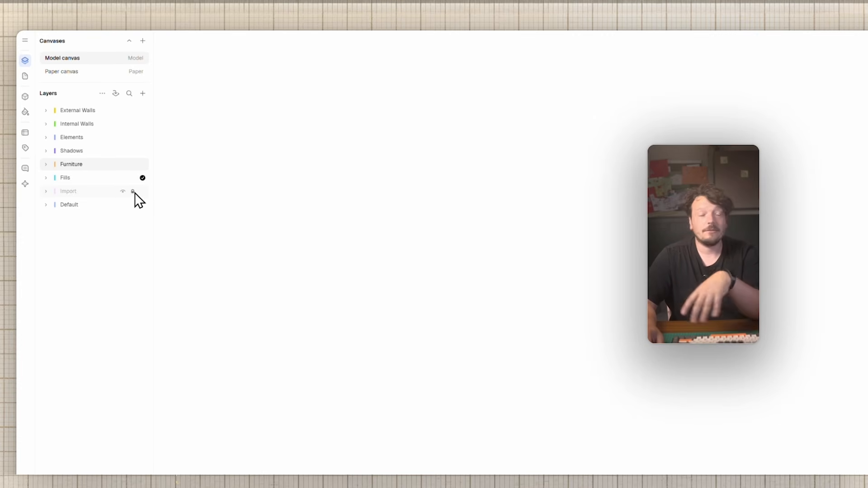
{"action": "left_click", "coordinate": [122, 192]}
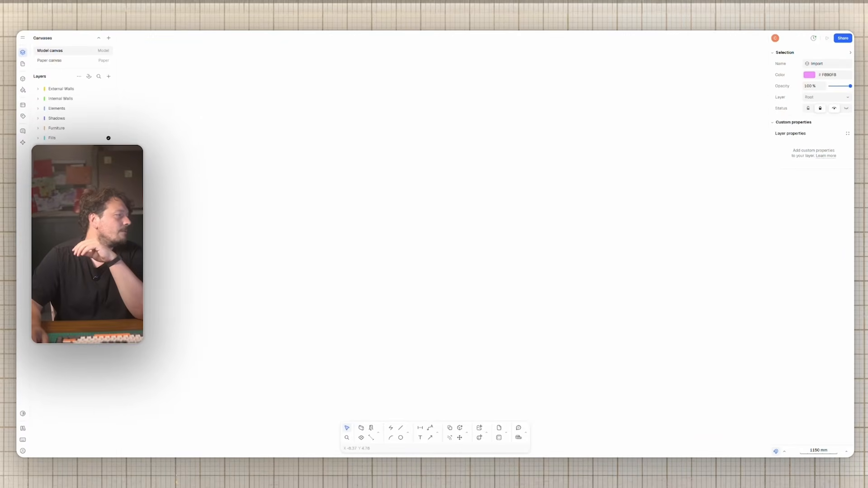
Step: Unlock the Import layer, then toggle wireframe, grid and axis on and back off
{"action": "left_click", "coordinate": [101, 148]}
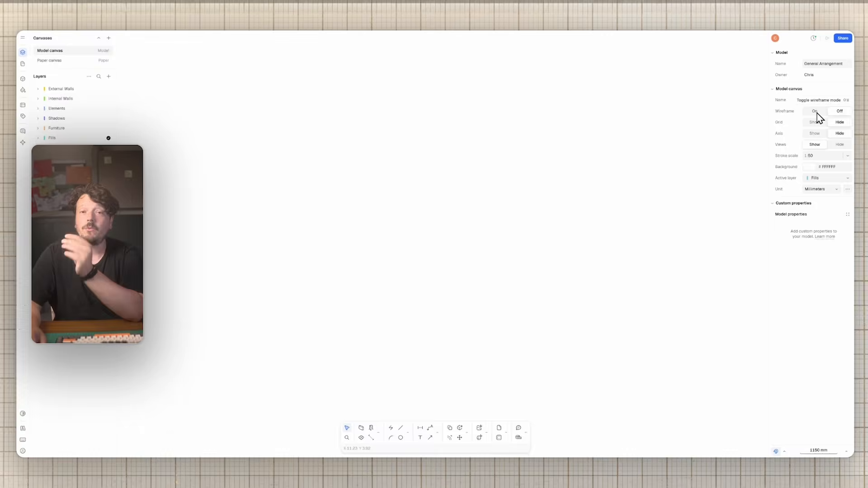
{"action": "left_click", "coordinate": [816, 112]}
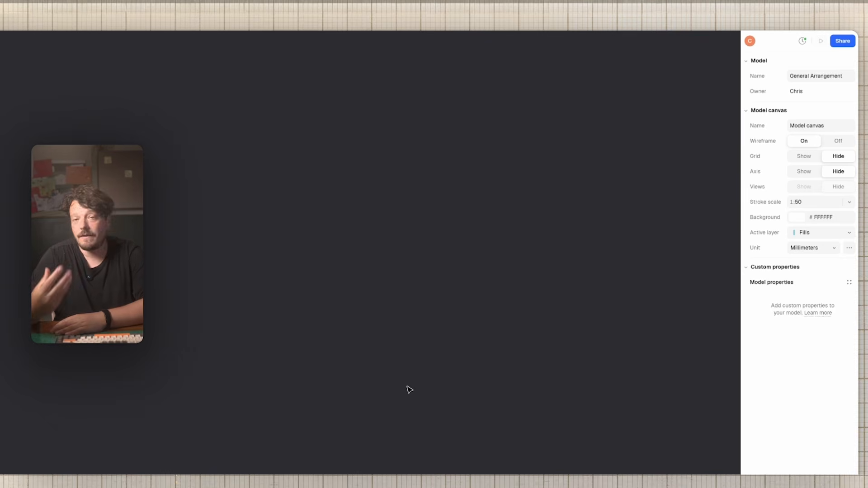
{"action": "left_click", "coordinate": [837, 141]}
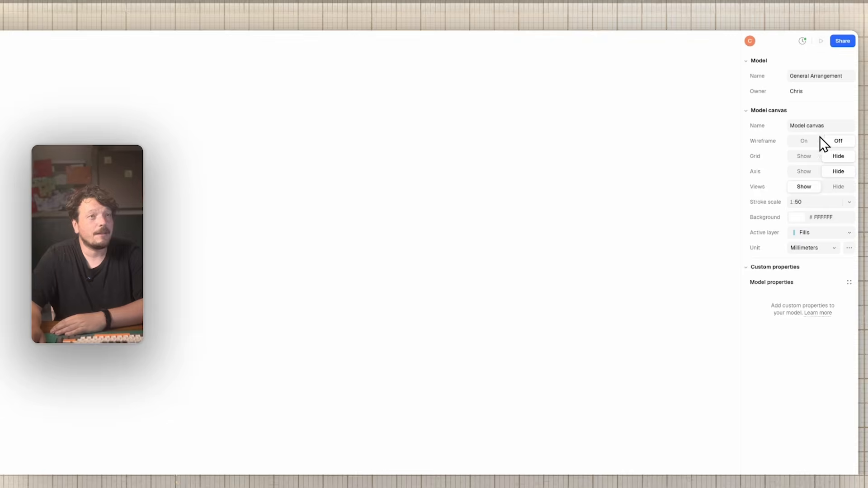
{"action": "left_click", "coordinate": [805, 157]}
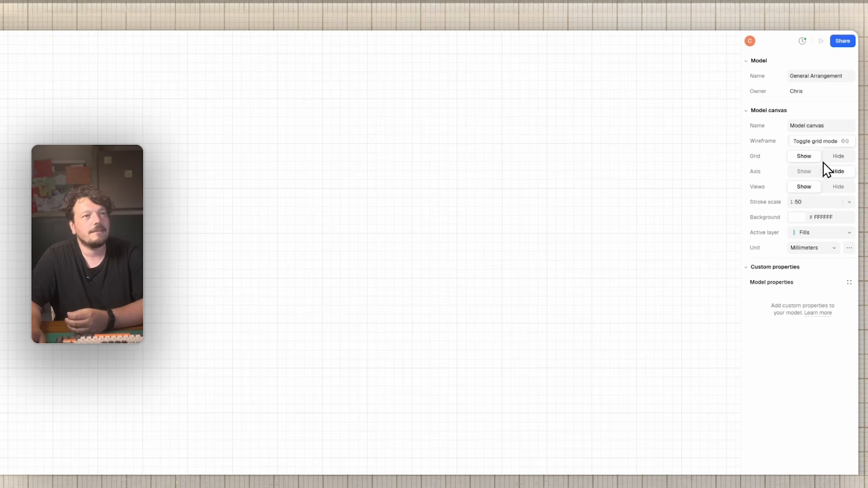
{"action": "left_click", "coordinate": [839, 156]}
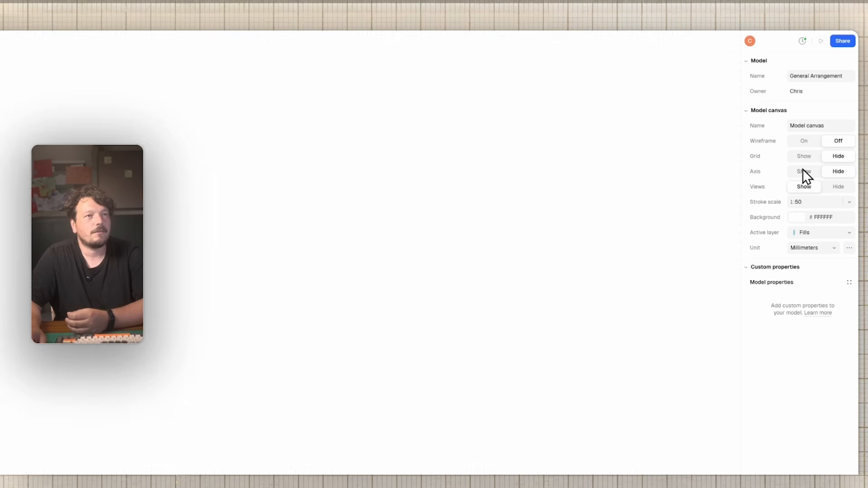
{"action": "left_click", "coordinate": [803, 171]}
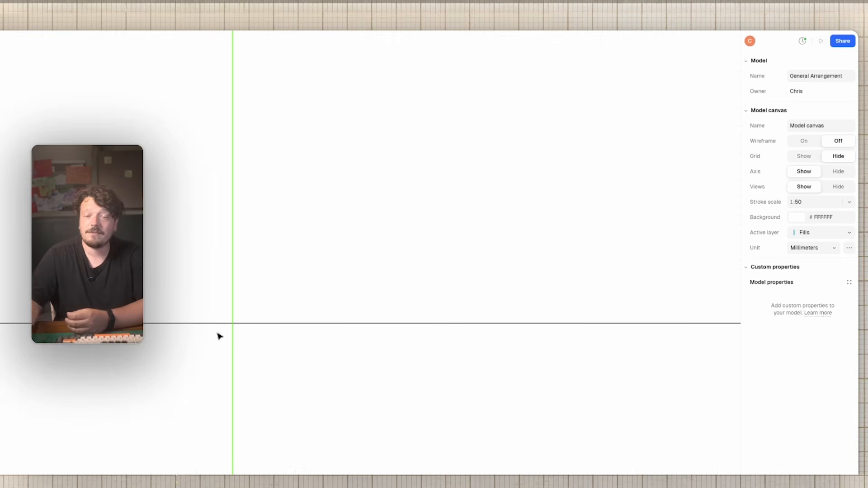
{"action": "left_click", "coordinate": [837, 173]}
Step: Try other canvas background colours, then leave the background white (FFFFFF)
{"action": "left_click", "coordinate": [801, 219]}
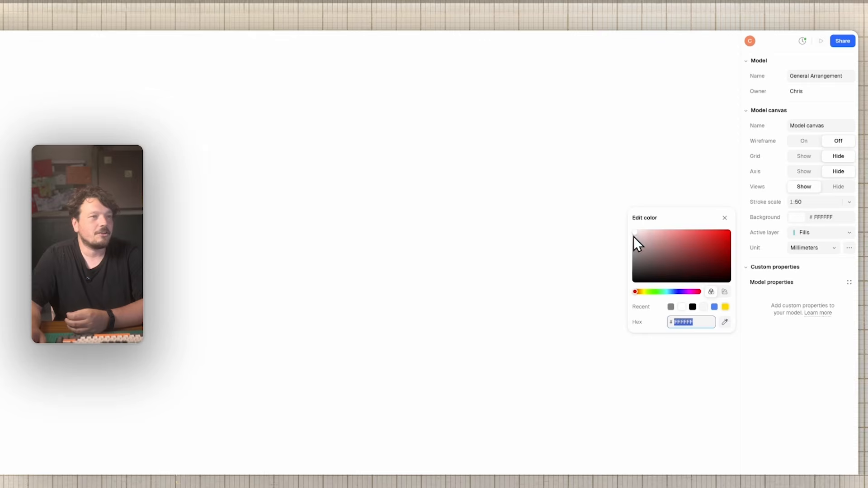
{"action": "left_click", "coordinate": [648, 240]}
{"action": "left_click_drag", "start_coordinate": [647, 240], "coordinate": [633, 236]}
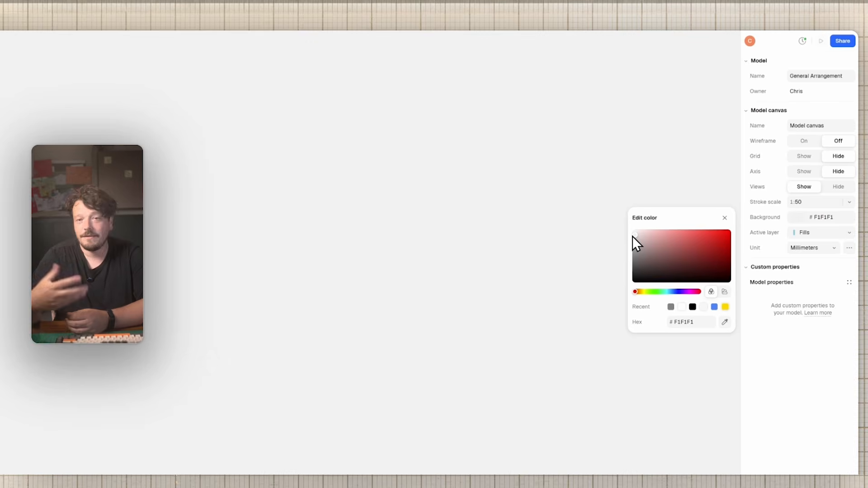
{"action": "left_click_drag", "start_coordinate": [633, 236], "coordinate": [618, 222]}
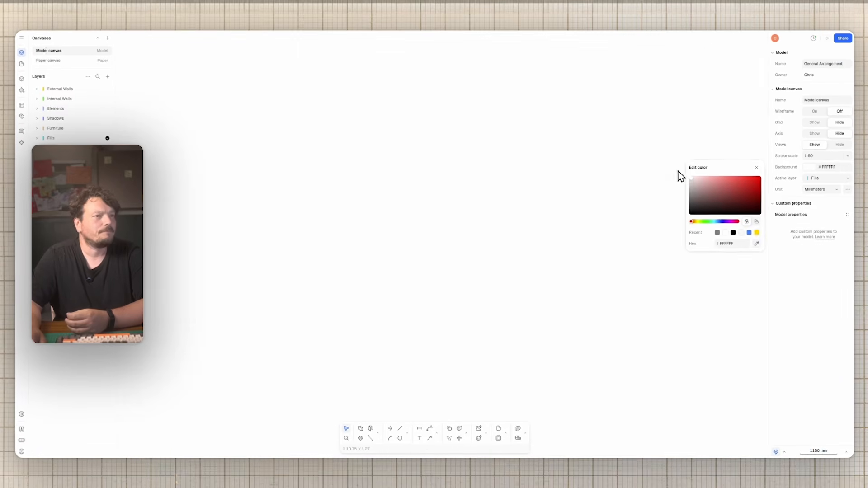
{"action": "left_click", "coordinate": [756, 168]}
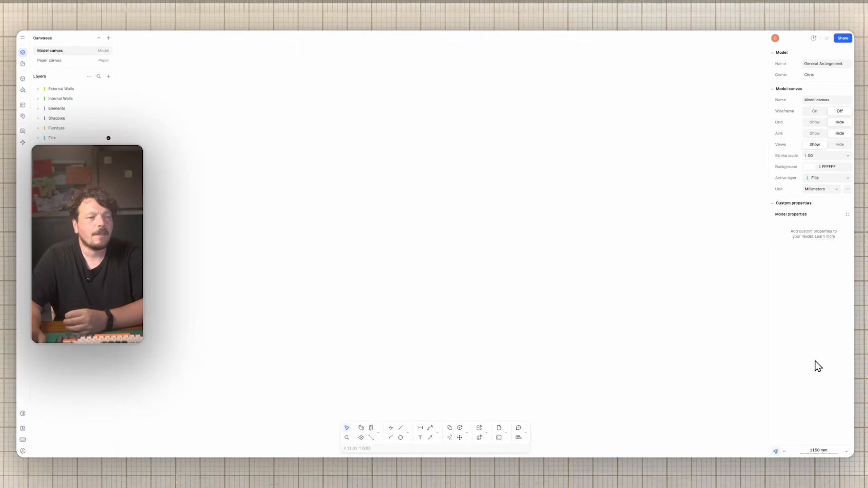
{"action": "left_click", "coordinate": [785, 451]}
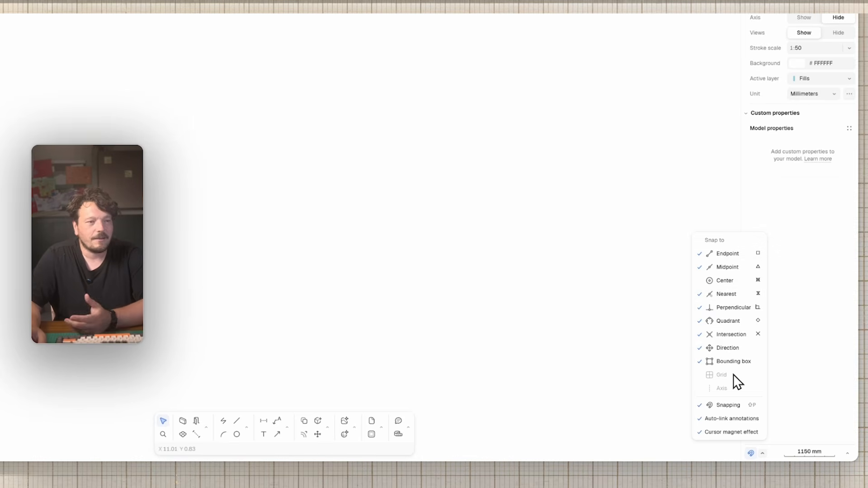
{"action": "mouse_move", "coordinate": [735, 376]}
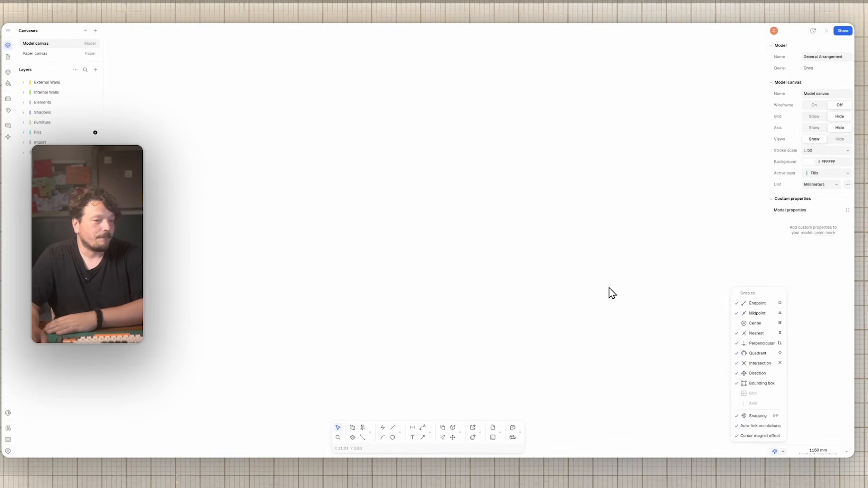
{"action": "left_click", "coordinate": [610, 287]}
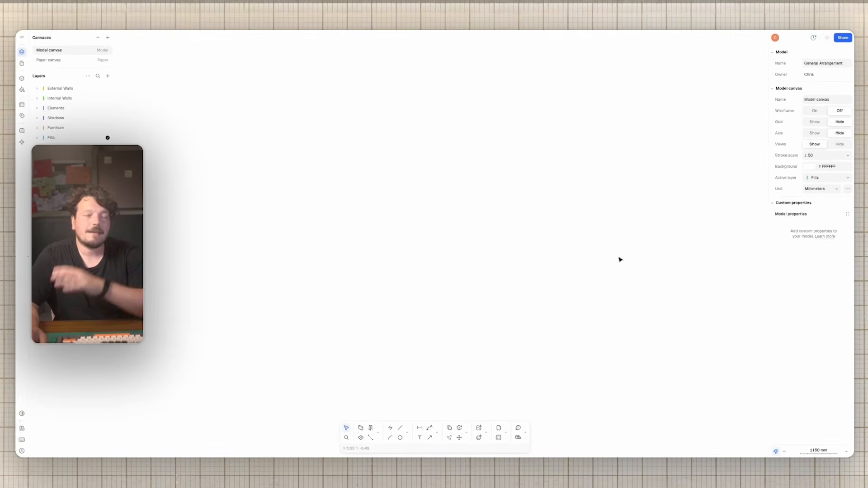
Step: Rename the Model canvas to 'Plan'
{"action": "double_click", "coordinate": [58, 50]}
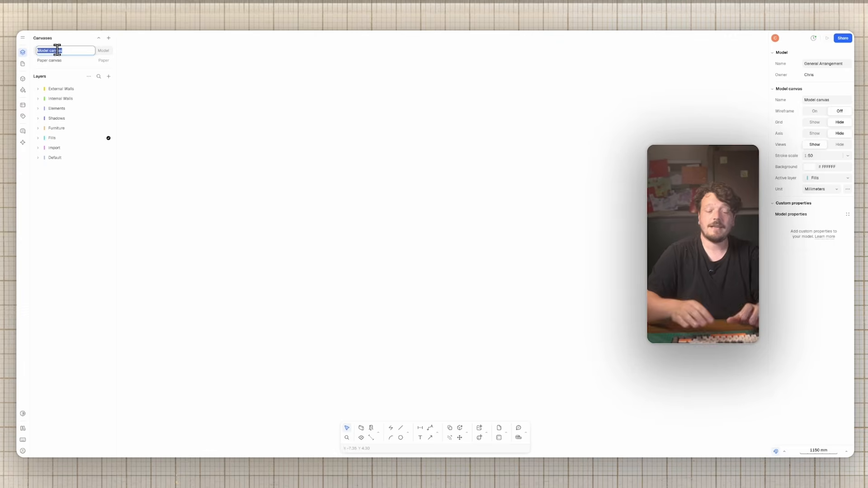
{"action": "type", "text": "Plan"}
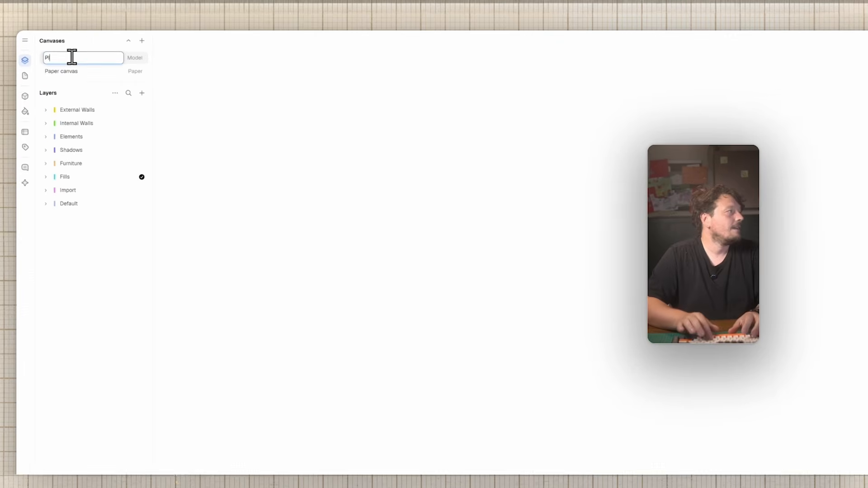
{"action": "key", "text": "Return"}
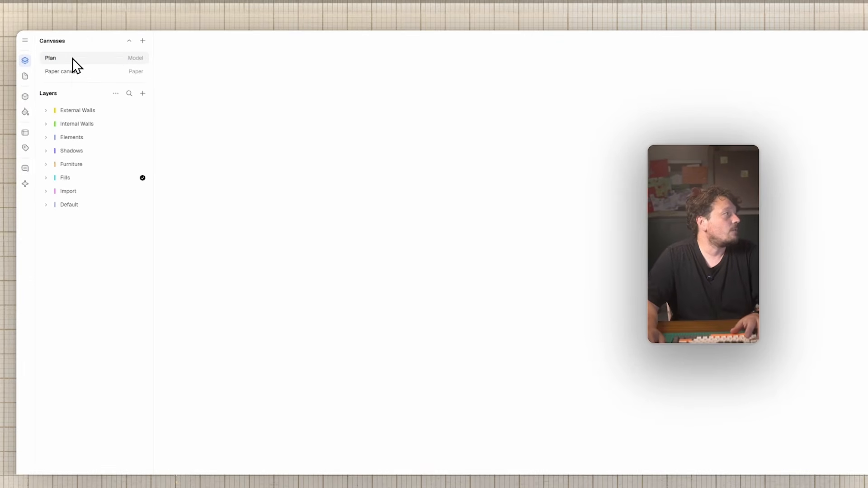
{"action": "right_click", "coordinate": [72, 58]}
{"action": "key", "text": "Escape"}
Step: Add an 'Elevations' model canvas and place it above Plan
{"action": "left_click", "coordinate": [142, 42]}
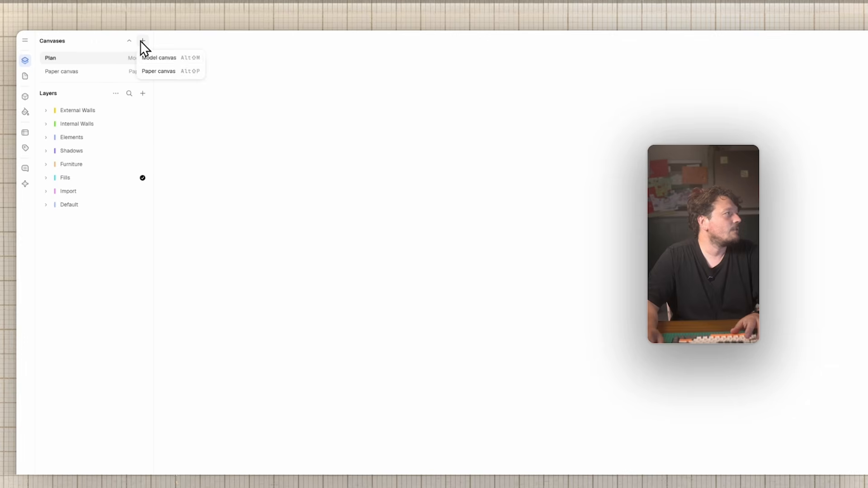
{"action": "left_click", "coordinate": [175, 57]}
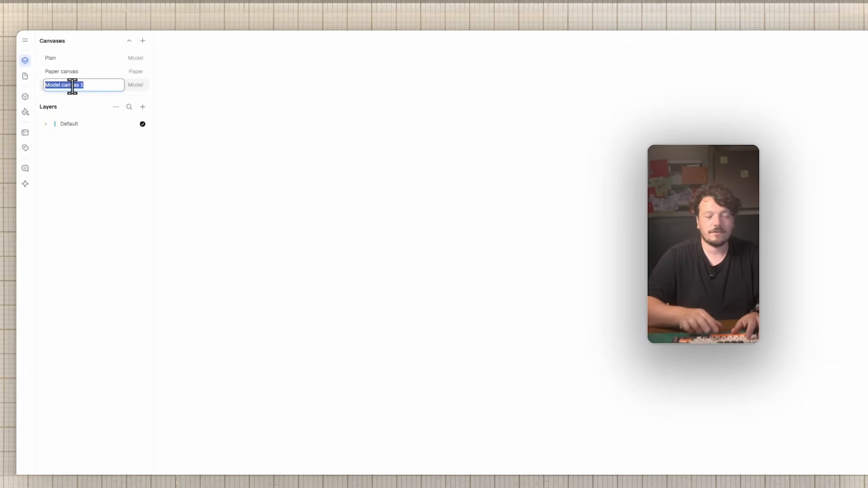
{"action": "type", "text": "Elevations"}
{"action": "key", "text": "Return"}
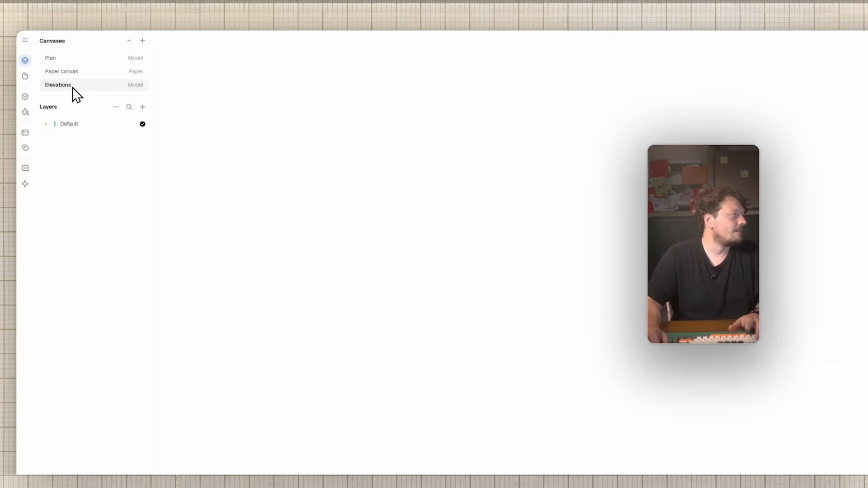
{"action": "left_click_drag", "start_coordinate": [86, 86], "coordinate": [77, 70]}
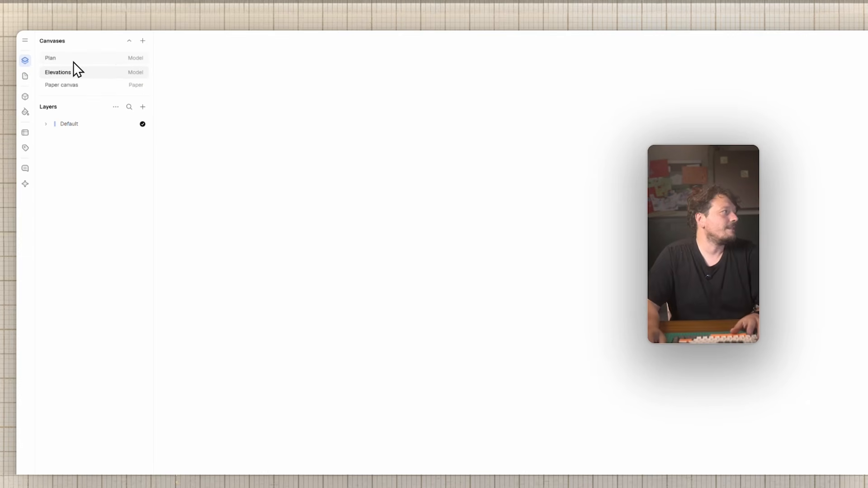
{"action": "left_click_drag", "start_coordinate": [73, 62], "coordinate": [75, 73]}
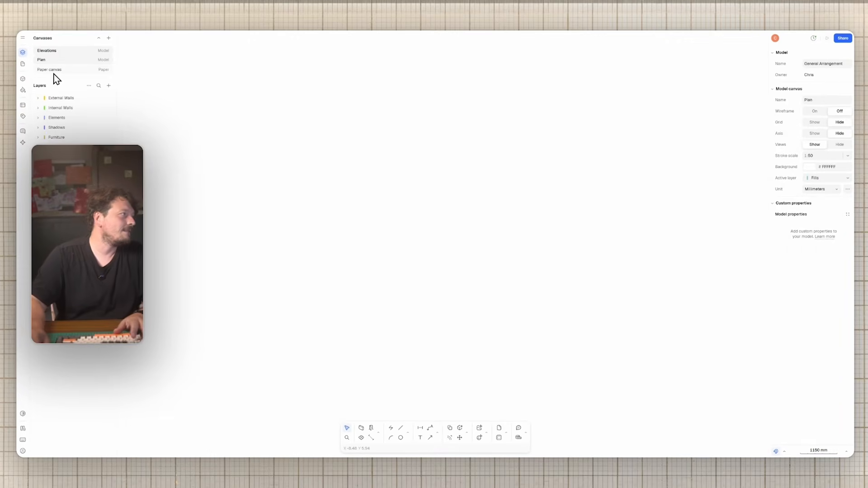
Step: Create a page on the Paper canvas and make it A3 landscape, 42.00 × 29.70 cm
{"action": "left_click", "coordinate": [54, 71]}
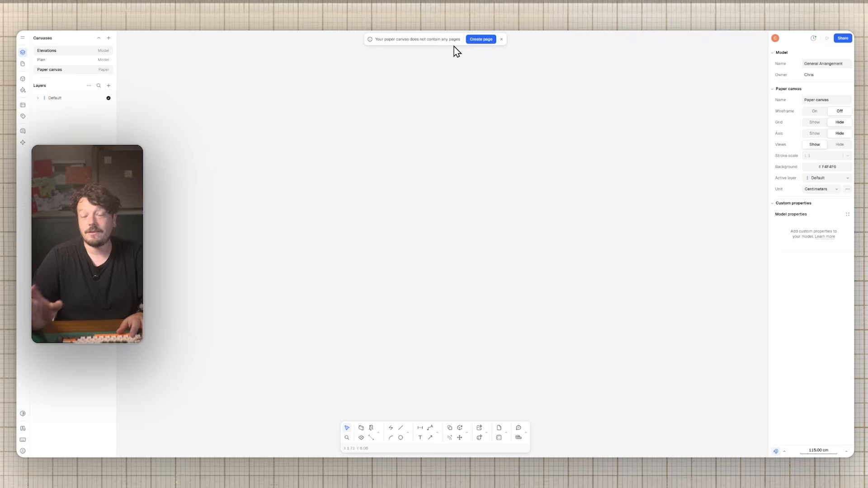
{"action": "left_click", "coordinate": [481, 41]}
{"action": "scroll", "coordinate": [273, 114], "scroll_direction": "down", "scroll_amount": 5}
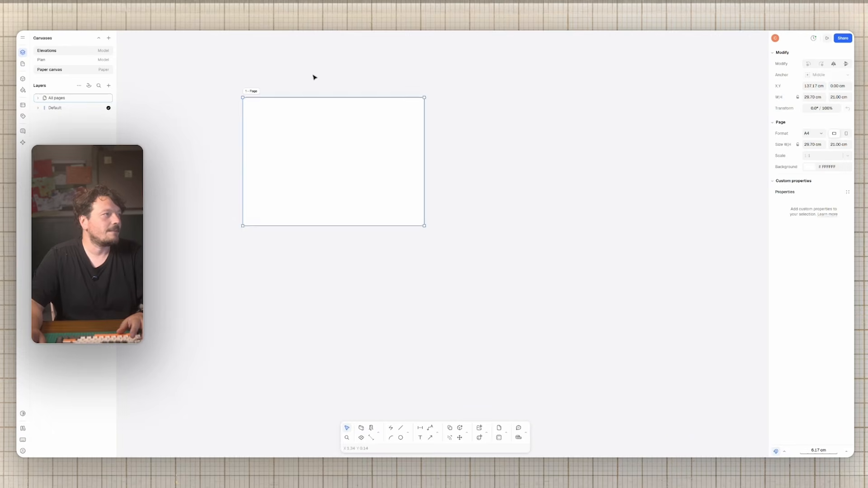
{"action": "left_click", "coordinate": [366, 115]}
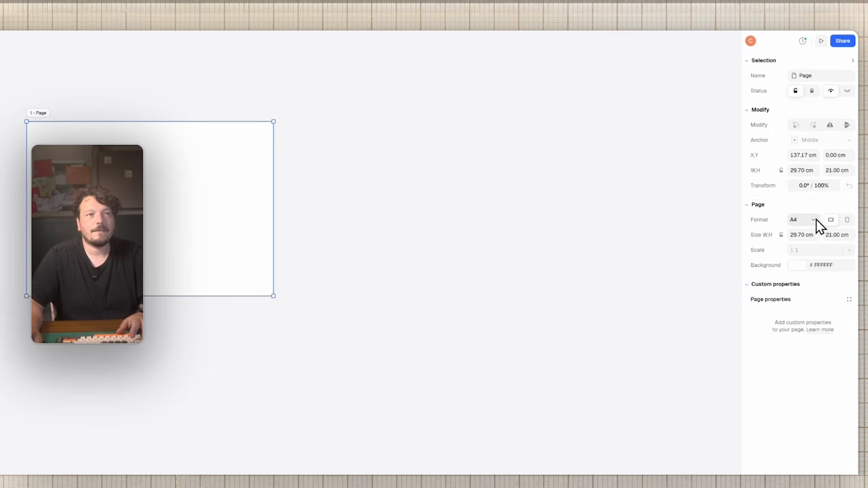
{"action": "left_click", "coordinate": [814, 201]}
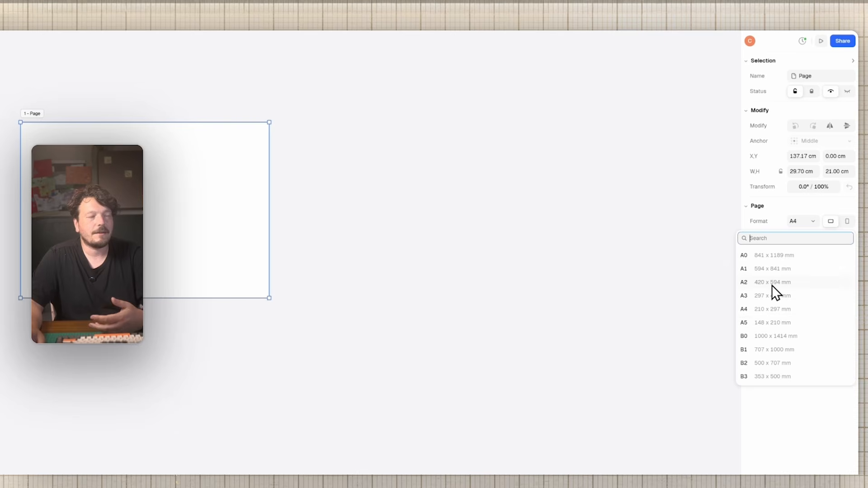
{"action": "left_click", "coordinate": [770, 299]}
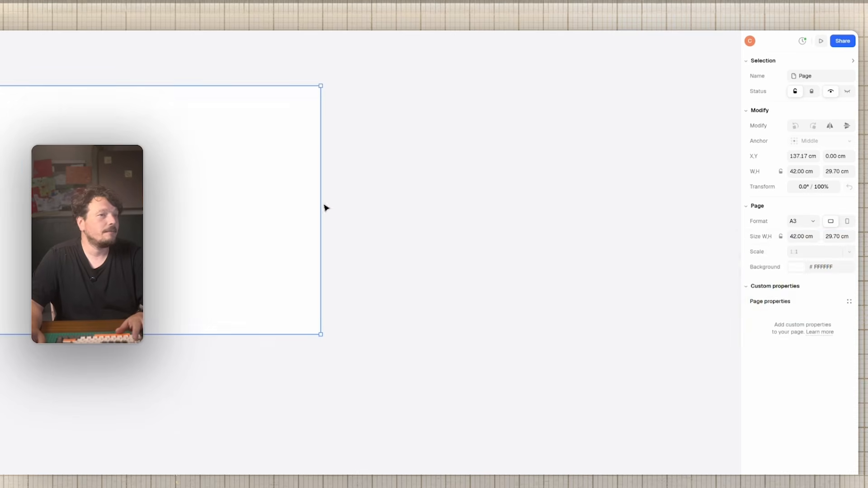
{"action": "left_click", "coordinate": [325, 207]}
{"action": "left_click", "coordinate": [280, 145]}
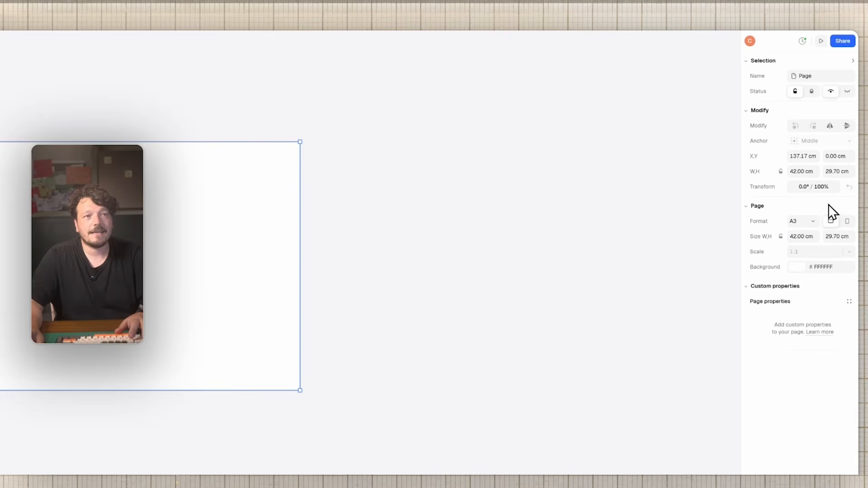
{"action": "left_click", "coordinate": [847, 221]}
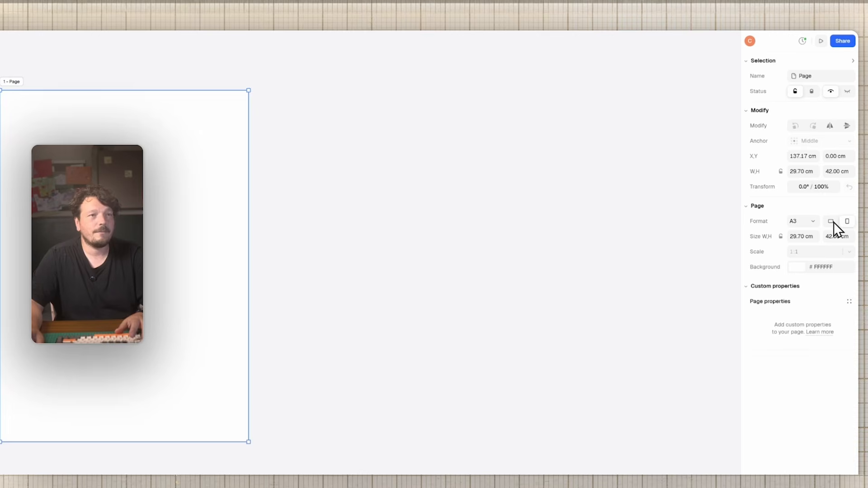
{"action": "left_click", "coordinate": [832, 221]}
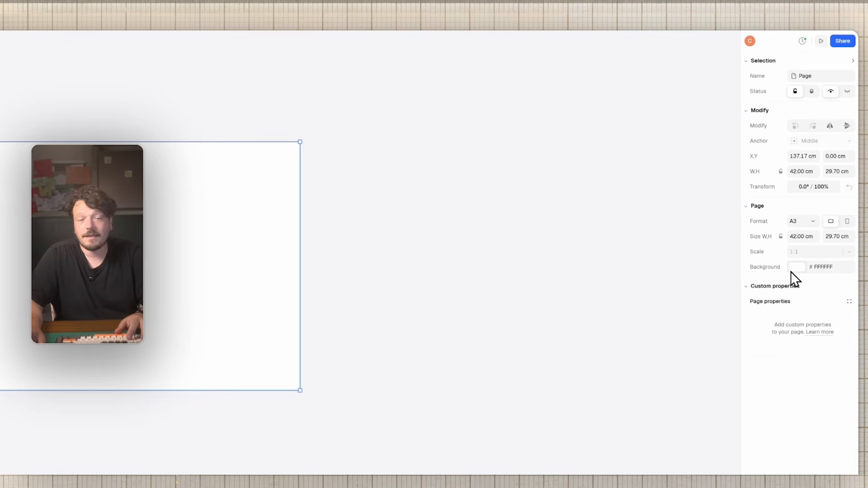
Step: Duplicate the A3 page and place the copy to the right of the first page
{"action": "left_click", "coordinate": [155, 52]}
{"action": "left_click_drag", "start_coordinate": [330, 127], "coordinate": [272, 183]}
{"action": "key", "text": "ctrl+d"}
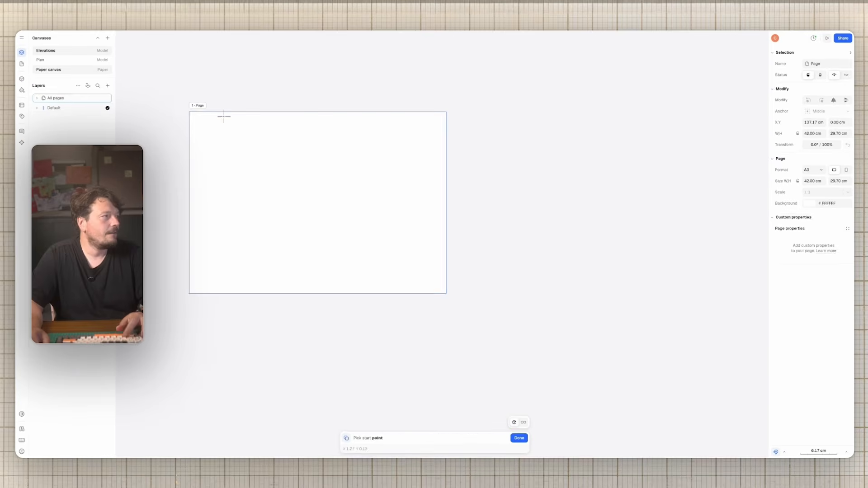
{"action": "left_click", "coordinate": [190, 112]}
{"action": "left_click", "coordinate": [461, 112]}
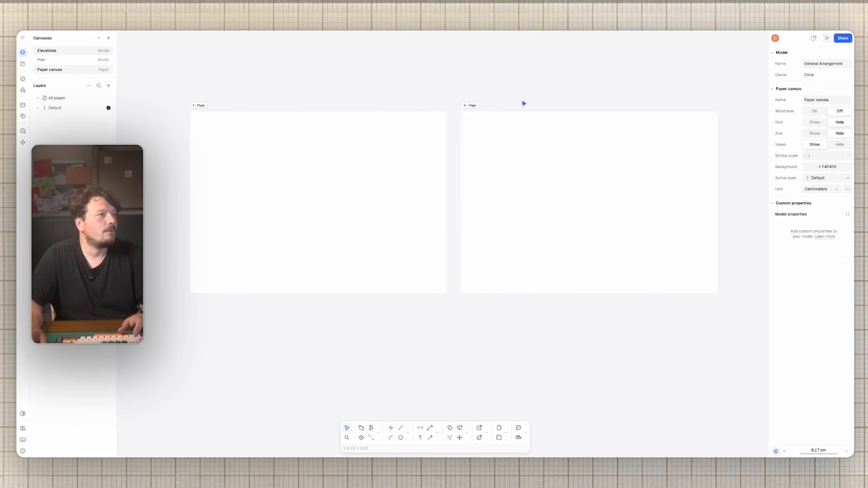
Step: Name the second page 'Site Plan' and the first page '12345'
{"action": "left_click", "coordinate": [471, 108]}
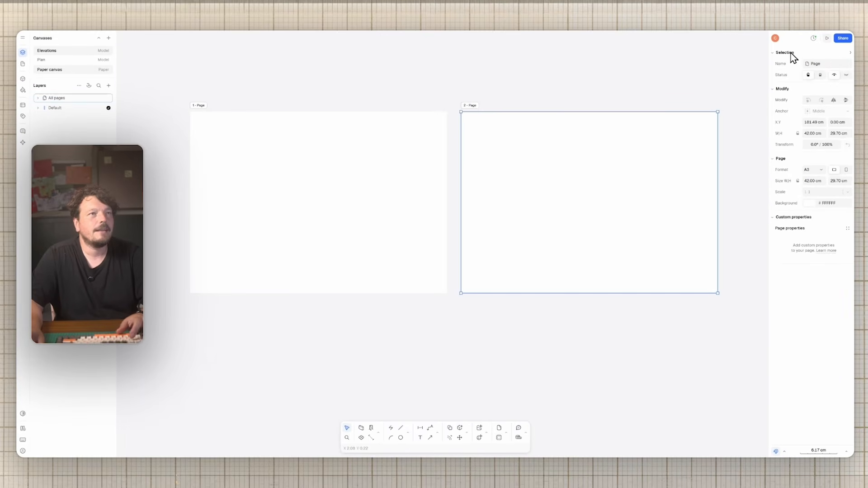
{"action": "type", "text": "Site Pl"}
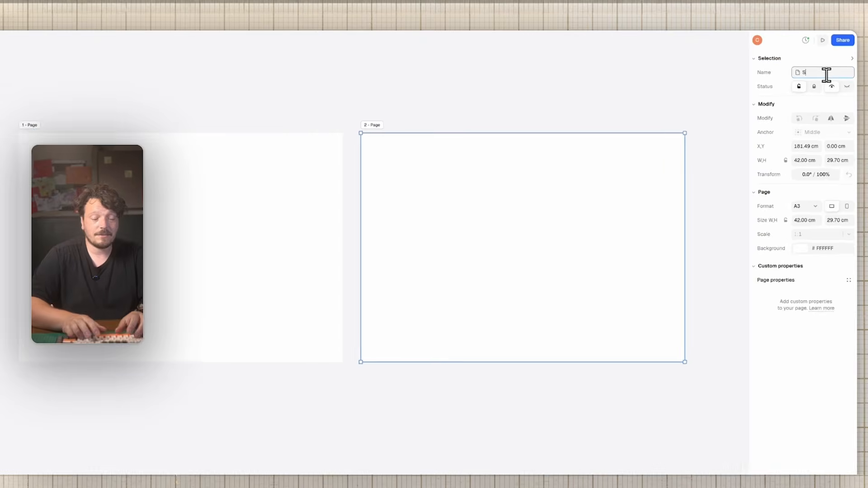
{"action": "type", "text": "an"}
{"action": "key", "text": "Return"}
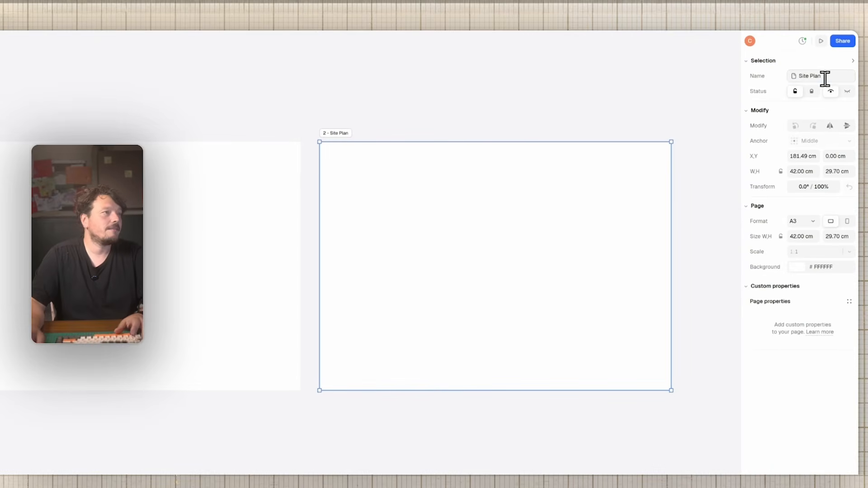
{"action": "key", "text": "Escape"}
{"action": "left_click", "coordinate": [1, 133]}
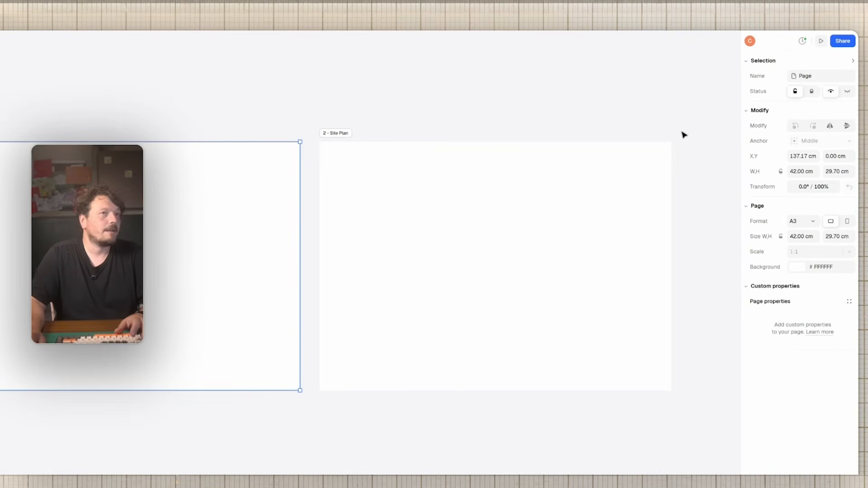
{"action": "double_click", "coordinate": [822, 77]}
{"action": "type", "text": "1"}
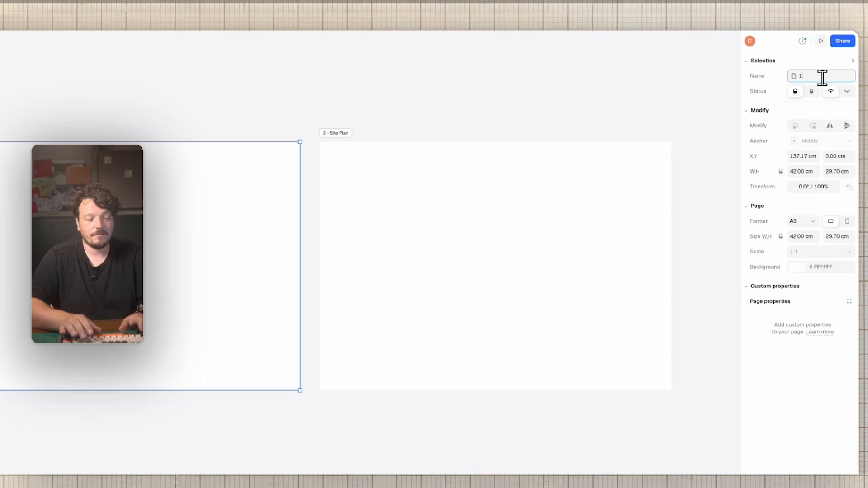
{"action": "type", "text": "2345"}
{"action": "key", "text": "Return"}
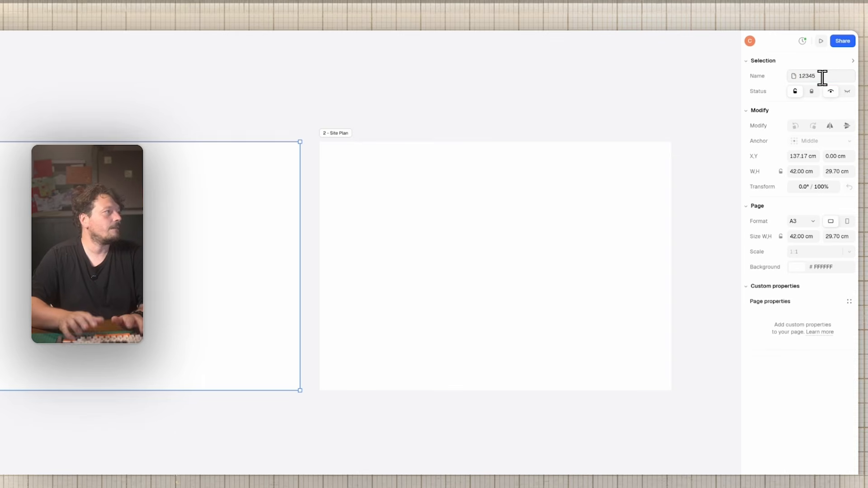
{"action": "left_click", "coordinate": [153, 109]}
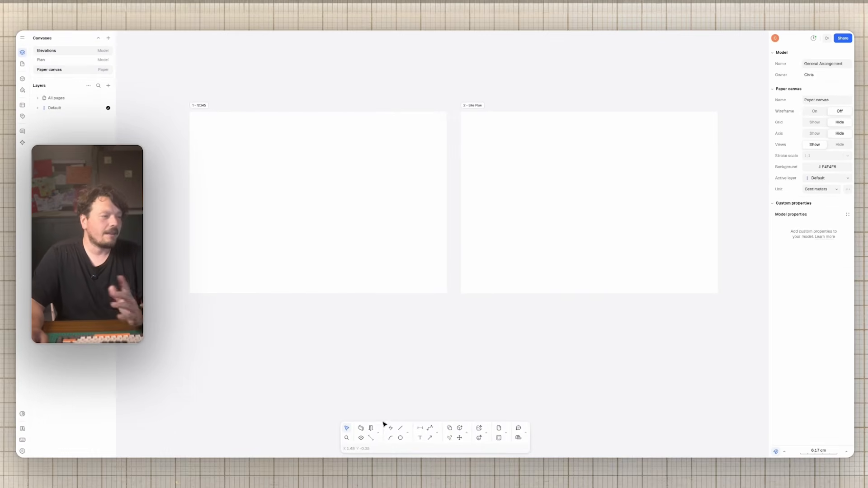
{"action": "left_click", "coordinate": [437, 432]}
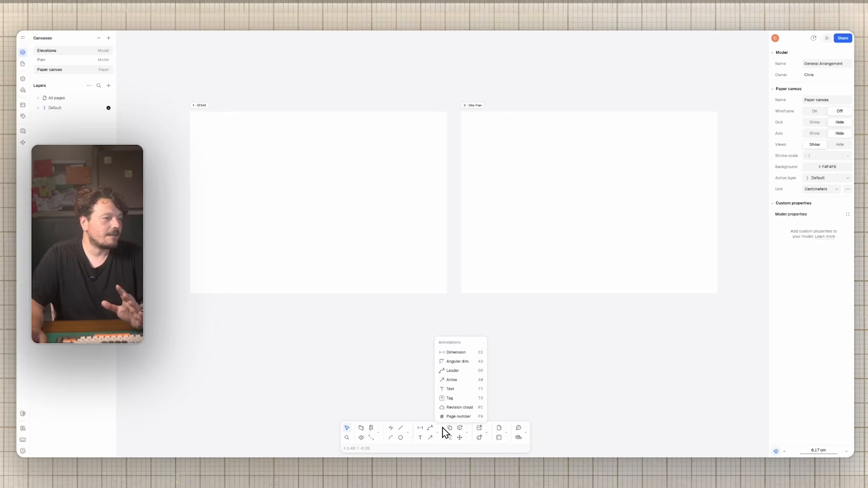
Step: Place a horizontal guideline across page 12345
{"action": "left_click", "coordinate": [407, 433]}
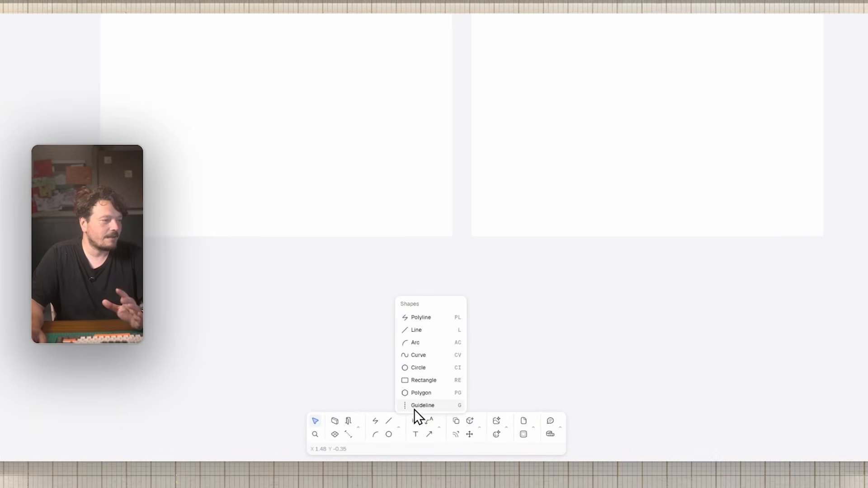
{"action": "left_click", "coordinate": [414, 405]}
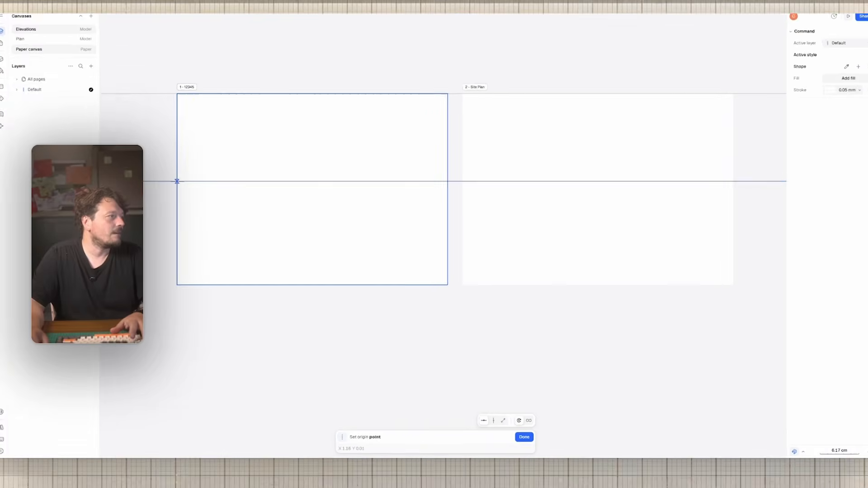
{"action": "left_click", "coordinate": [190, 202]}
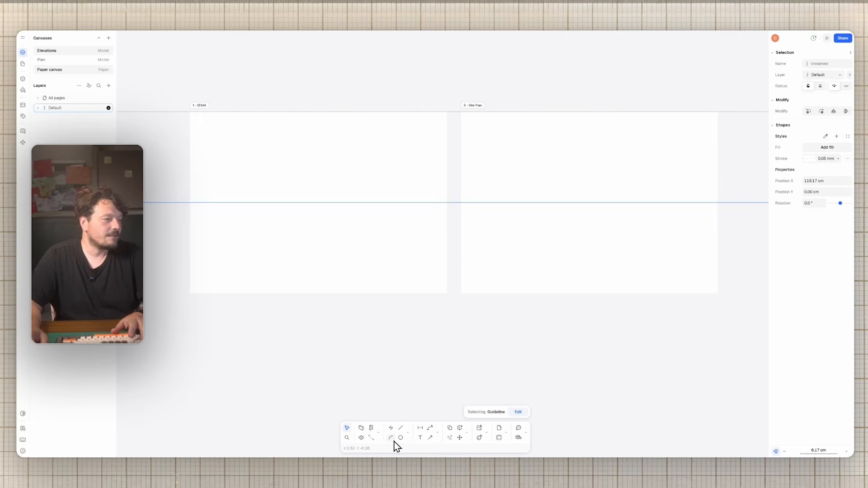
{"action": "left_click", "coordinate": [298, 107]}
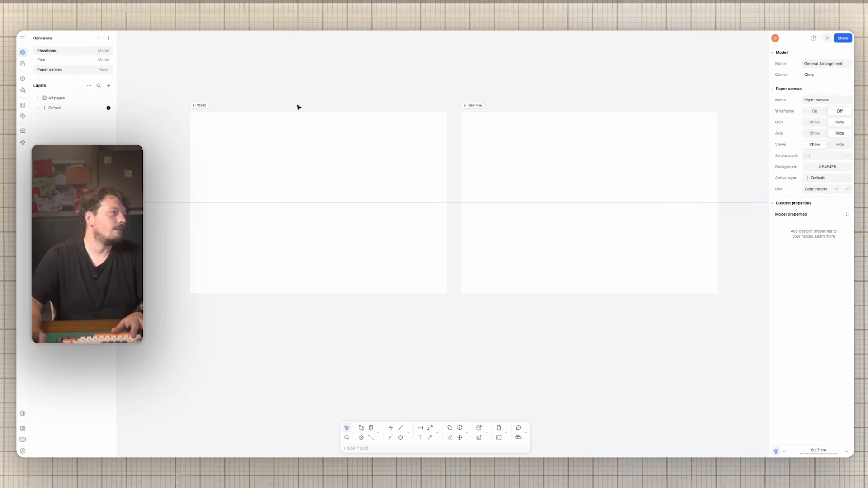
Step: Place a vertical guideline through page 1's middle and copy it to page 2's middle
{"action": "key", "text": "g"}
{"action": "left_click", "coordinate": [318, 111]}
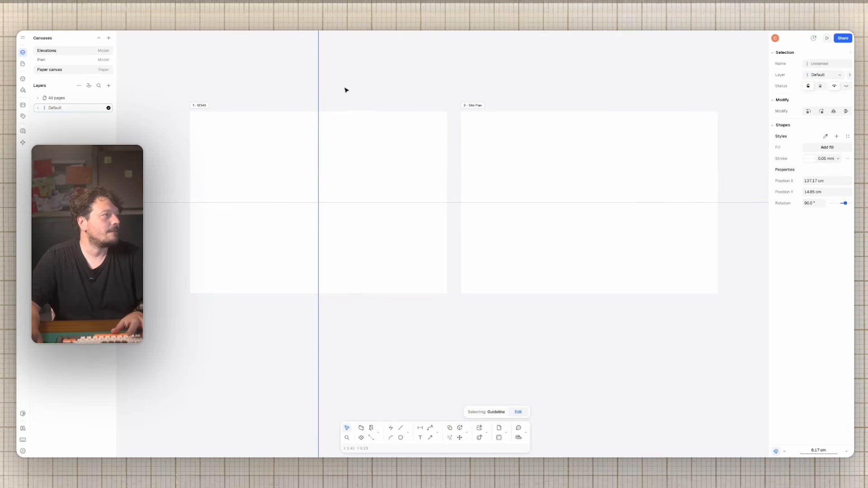
{"action": "key", "text": "c"}
{"action": "left_click", "coordinate": [319, 112]}
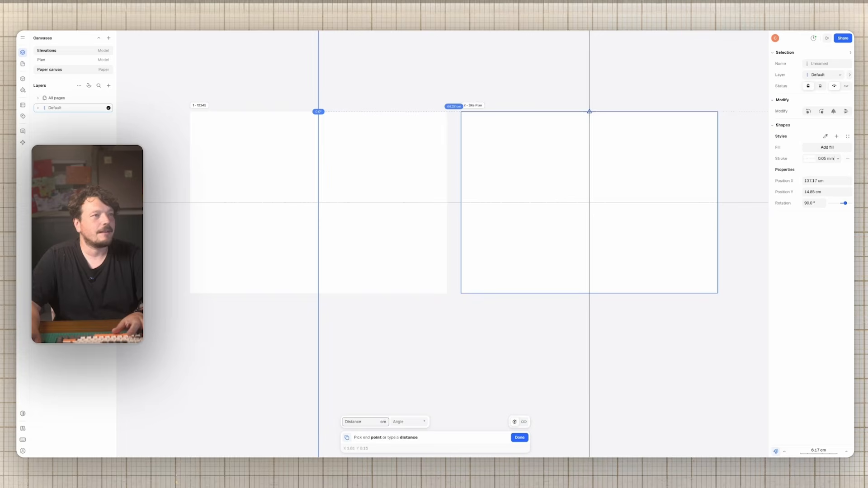
{"action": "left_click", "coordinate": [589, 112]}
Step: Select both pages and start copying them from page 2's top middle
{"action": "left_click_drag", "start_coordinate": [742, 103], "coordinate": [362, 122]}
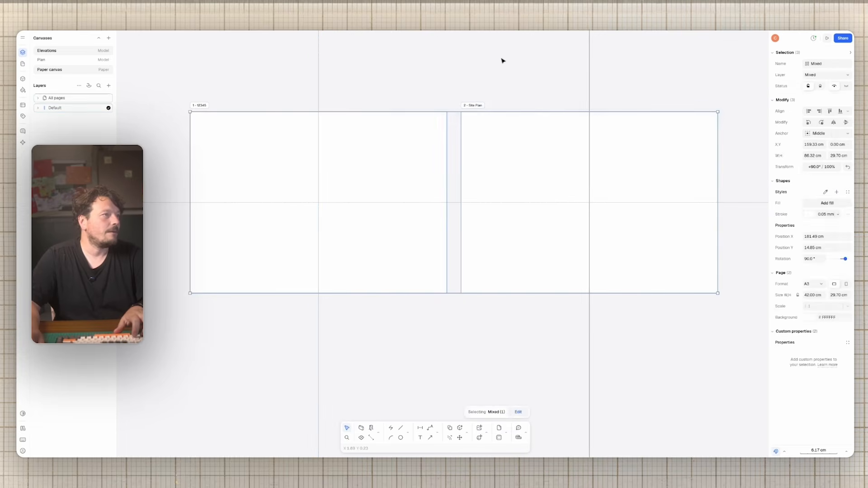
{"action": "left_click_drag", "start_coordinate": [511, 63], "coordinate": [430, 128]}
{"action": "key", "text": "c"}
{"action": "left_click", "coordinate": [589, 111]}
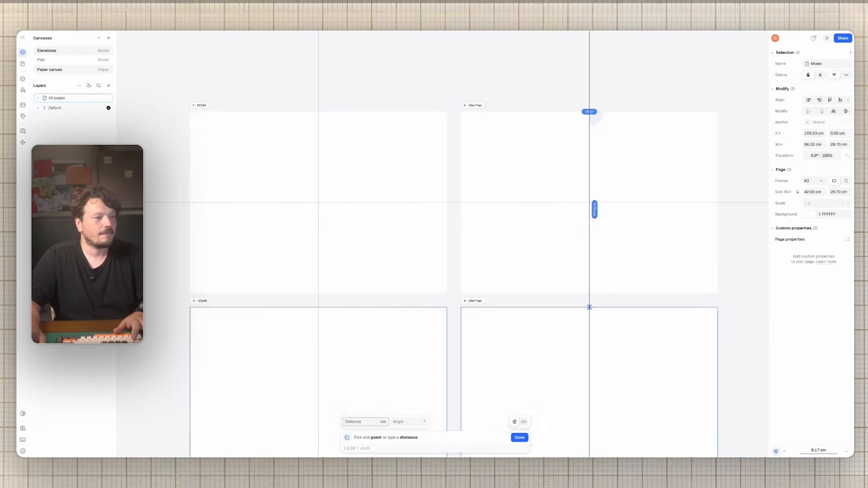
Step: Place the two page copies directly below the originals, forming a two-by-two grid
{"action": "left_click", "coordinate": [589, 307]}
{"action": "scroll", "coordinate": [602, 257], "scroll_direction": "down", "scroll_amount": 5}
{"action": "left_click", "coordinate": [637, 260]}
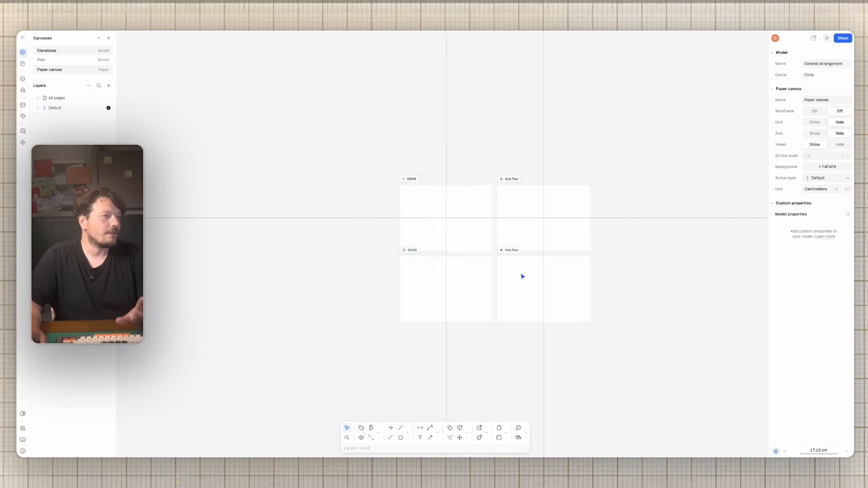
{"action": "scroll", "coordinate": [521, 274], "scroll_direction": "up", "scroll_amount": 3}
Step: Select the horizontal guideline and start copying it lower
{"action": "left_click", "coordinate": [602, 181]}
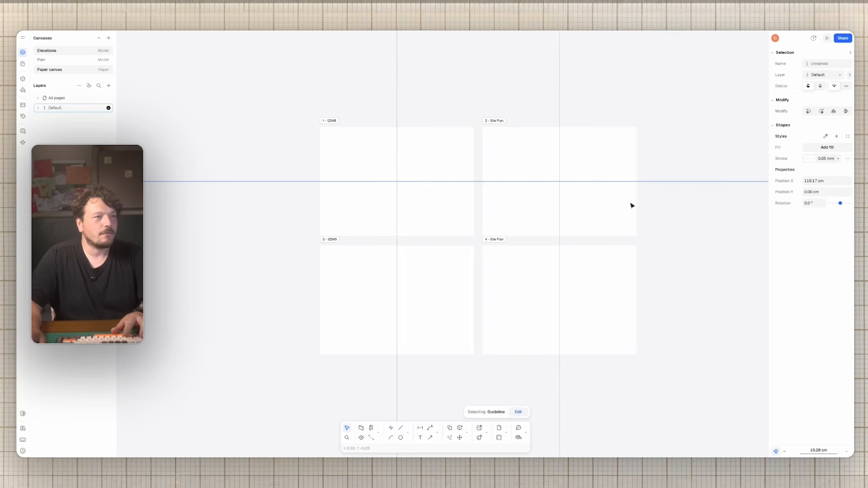
{"action": "key", "text": "c"}
{"action": "key", "text": "Escape"}
Step: Finish copying the horizontal guideline lower down, then toggle wireframe display on and off twice, leaving it off
{"action": "key", "text": "c"}
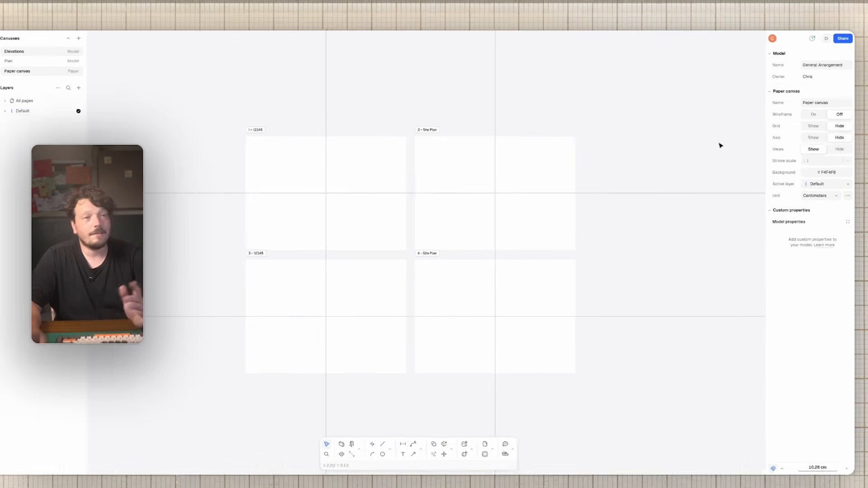
{"action": "left_click", "coordinate": [813, 115]}
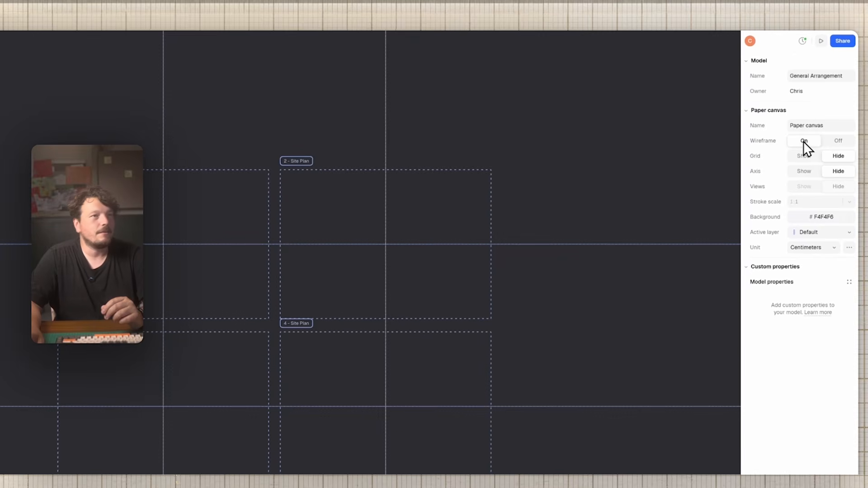
{"action": "left_click", "coordinate": [831, 141]}
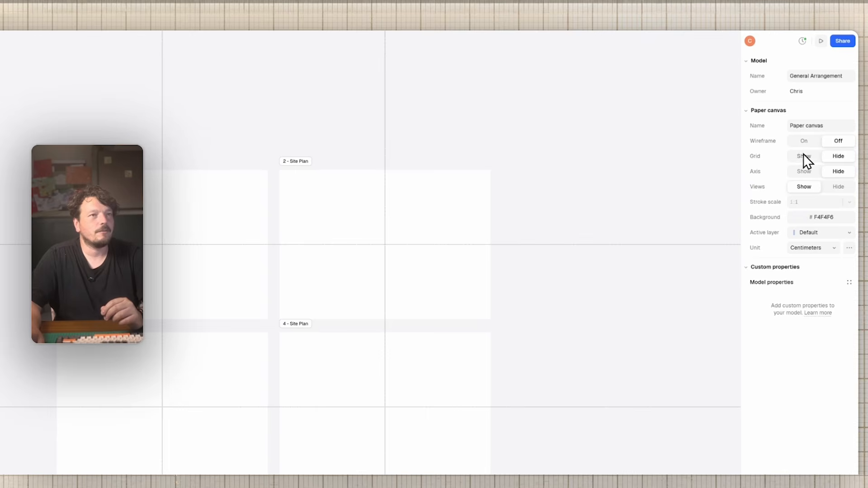
{"action": "left_click", "coordinate": [801, 141]}
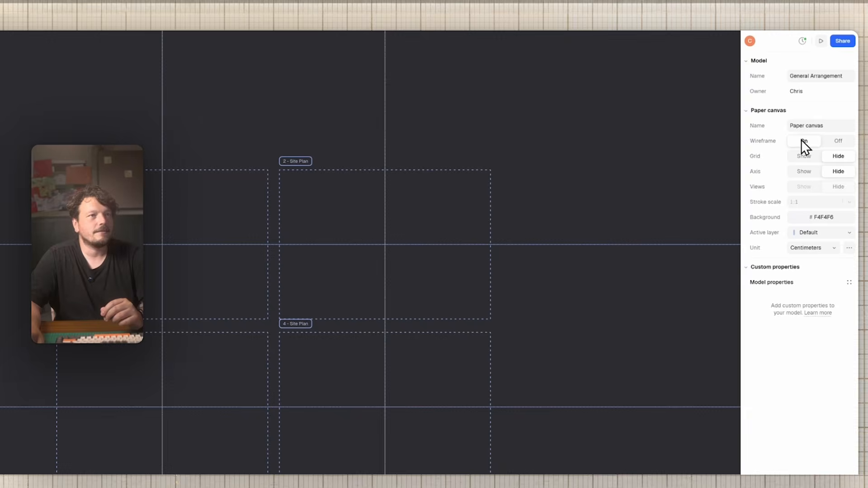
{"action": "left_click", "coordinate": [834, 141]}
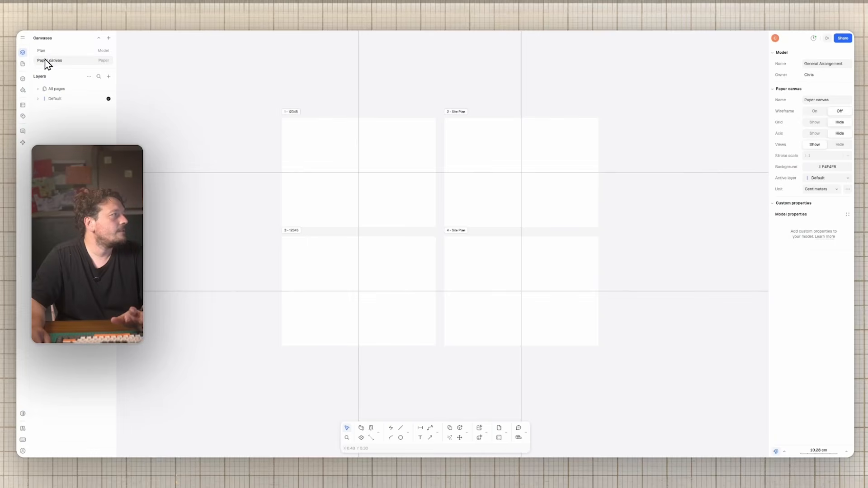
Step: Switch to the Plan canvas and show its blocks list, which is still empty
{"action": "left_click", "coordinate": [53, 50]}
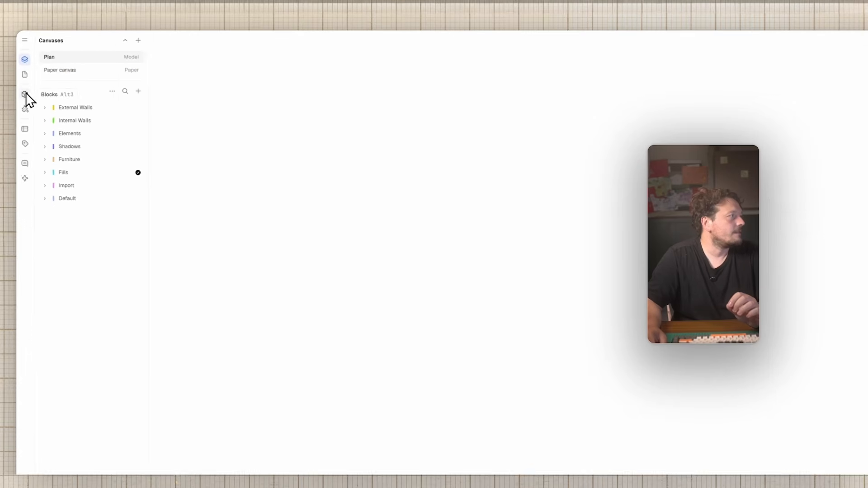
{"action": "left_click", "coordinate": [25, 97]}
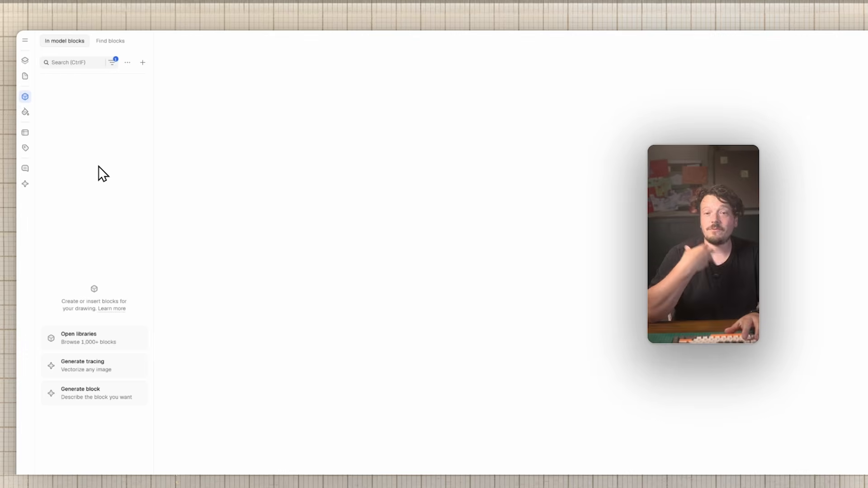
Step: Open the Standards block library, preview the Double Bed, then the 850 × 1150 mm Armchair
{"action": "left_click", "coordinate": [107, 41]}
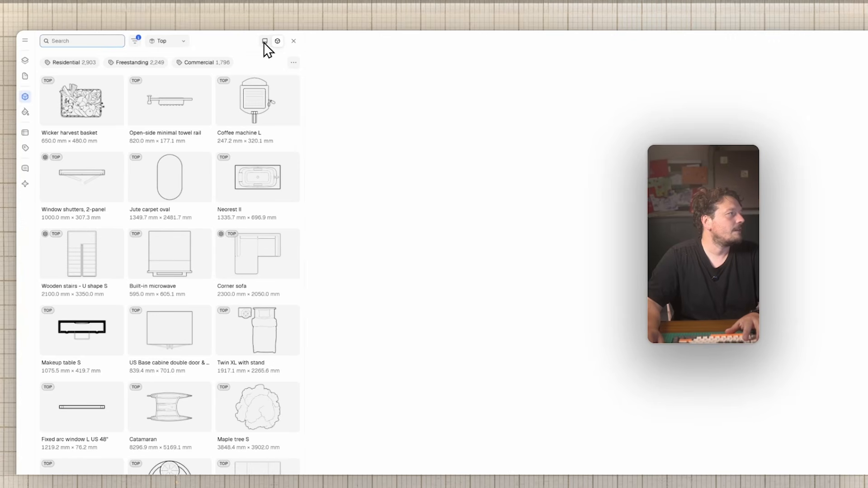
{"action": "left_click", "coordinate": [265, 41]}
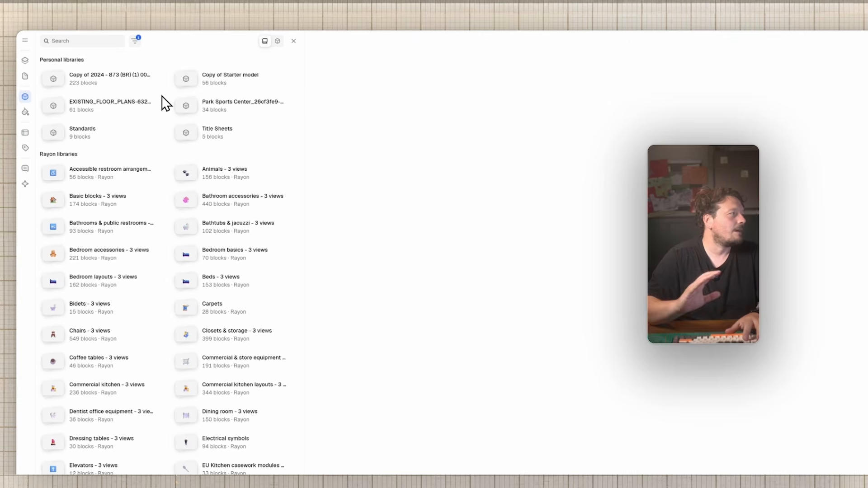
{"action": "left_click", "coordinate": [127, 132]}
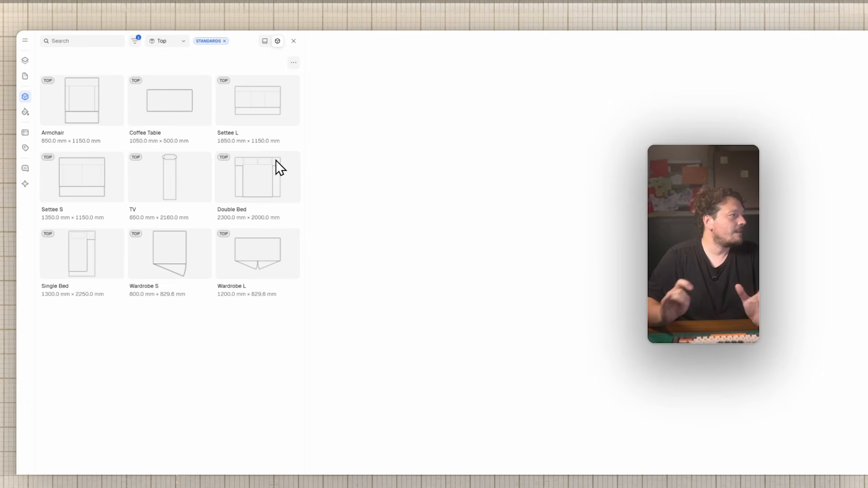
{"action": "left_click", "coordinate": [276, 161]}
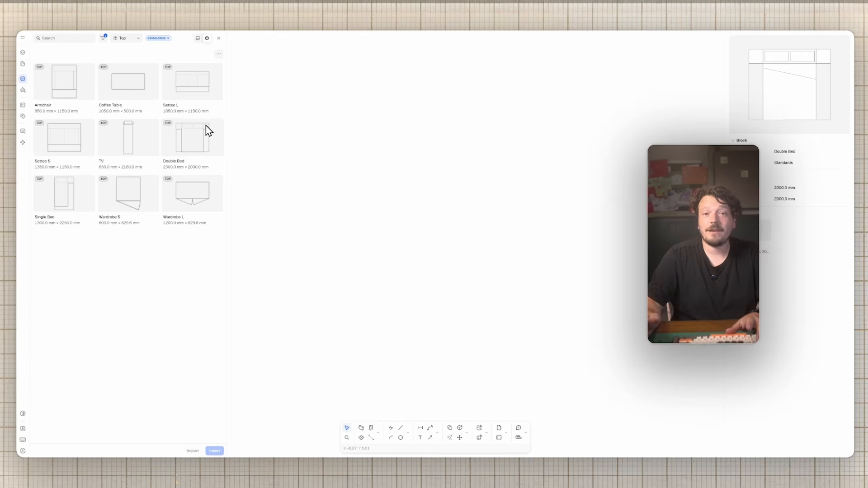
{"action": "left_click", "coordinate": [77, 84]}
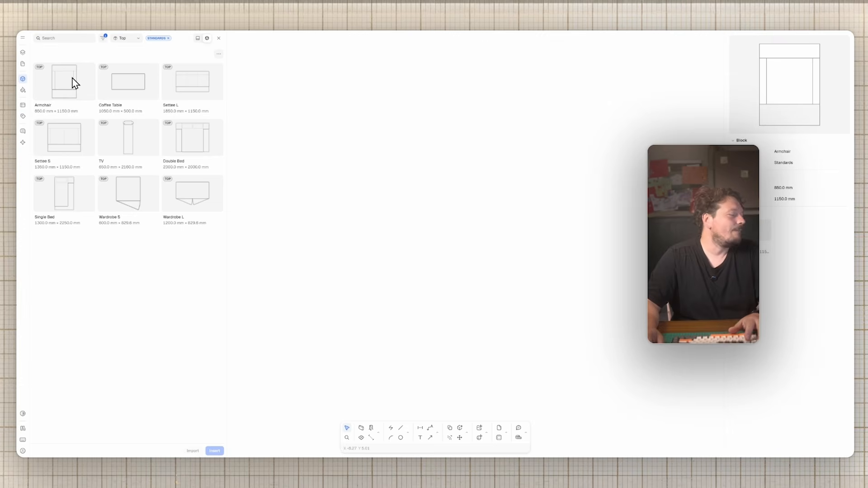
Step: Place the Armchair, Settee L and Settee S blocks in a row on the plan
{"action": "left_click", "coordinate": [75, 83]}
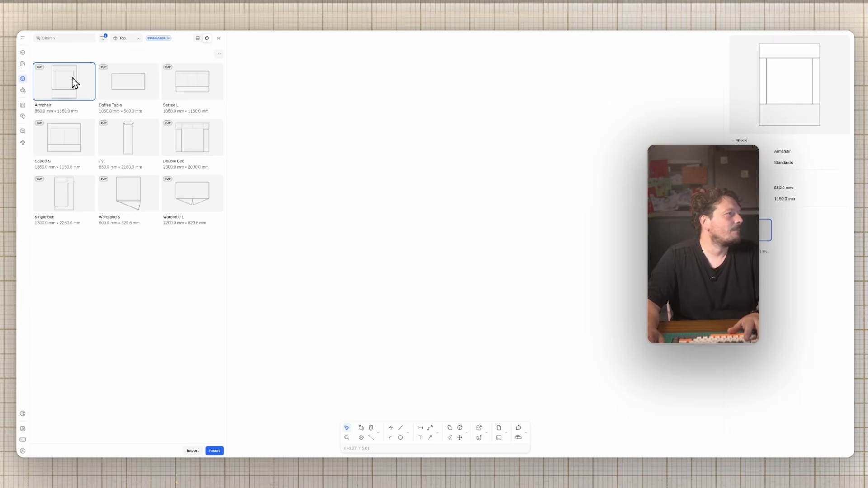
{"action": "left_click_drag", "start_coordinate": [119, 95], "coordinate": [481, 208]}
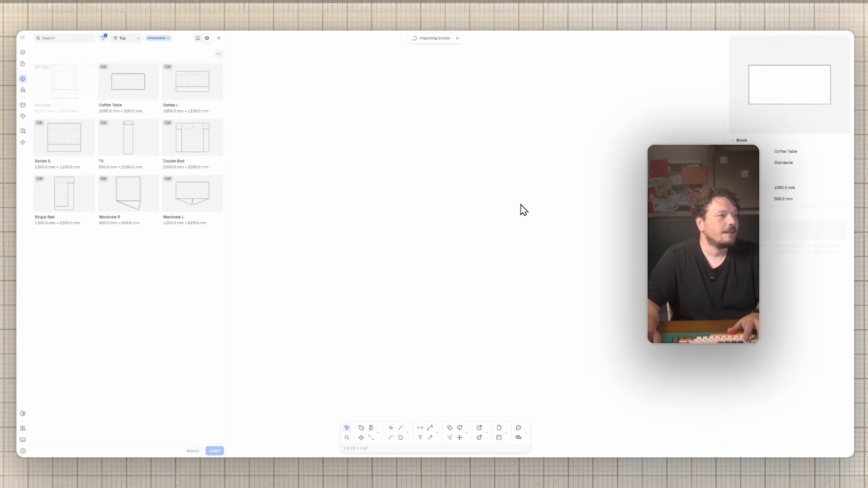
{"action": "left_click", "coordinate": [517, 171]}
{"action": "scroll", "coordinate": [510, 212], "scroll_direction": "up", "scroll_amount": 3}
{"action": "middle_click_drag", "start_coordinate": [509, 212], "coordinate": [453, 207]}
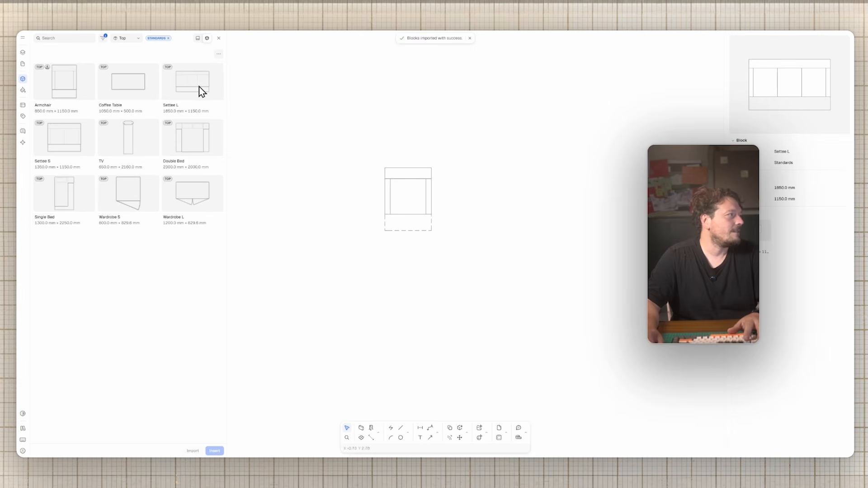
{"action": "left_click_drag", "start_coordinate": [560, 211], "coordinate": [490, 206]}
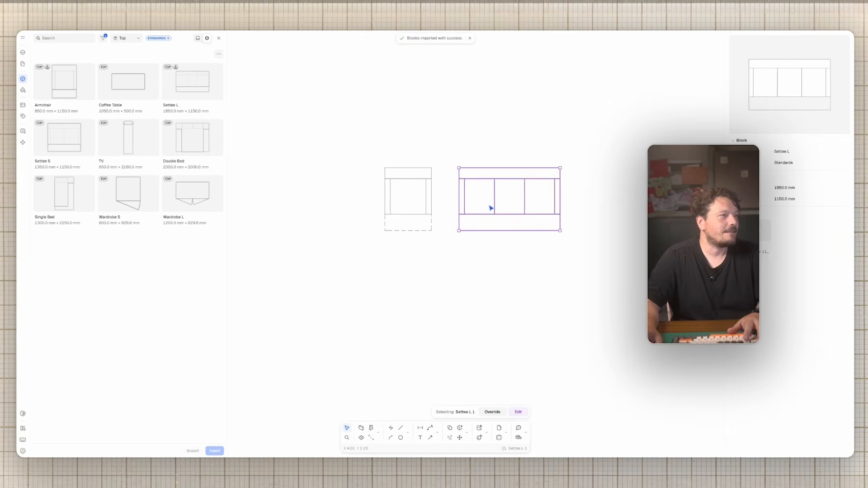
{"action": "left_click_drag", "start_coordinate": [55, 144], "coordinate": [628, 205]}
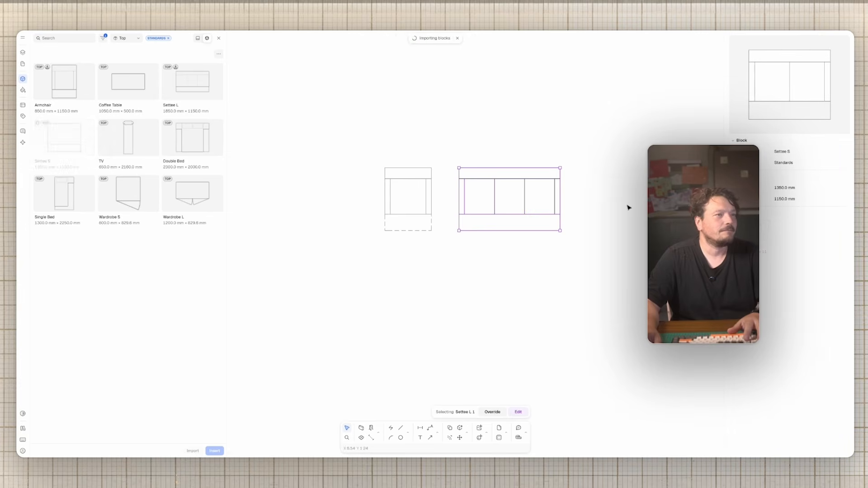
Step: Place the Double Bed block below the armchair
{"action": "left_click_drag", "start_coordinate": [193, 147], "coordinate": [468, 310]}
{"action": "left_click", "coordinate": [574, 303]}
{"action": "middle_click_drag", "start_coordinate": [574, 303], "coordinate": [516, 286]}
{"action": "left_click", "coordinate": [446, 263]}
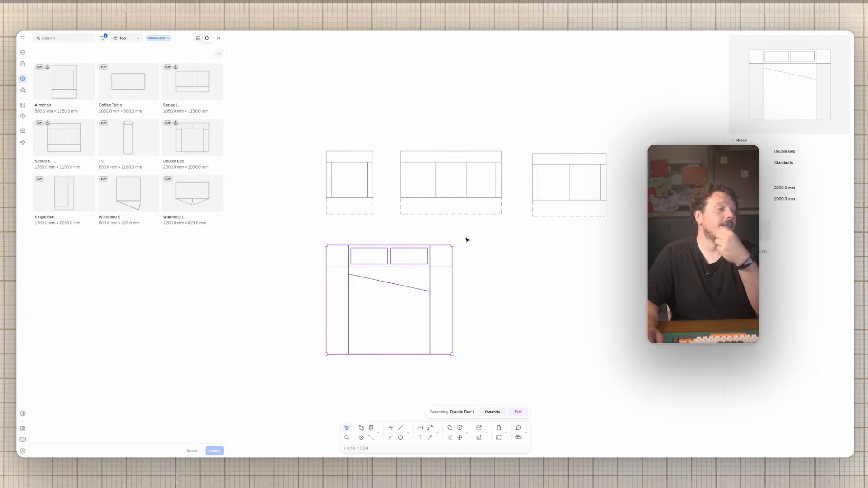
{"action": "left_click", "coordinate": [524, 268]}
Step: Preview the Coffee Table block, then close and reopen the block library
{"action": "left_click", "coordinate": [119, 74]}
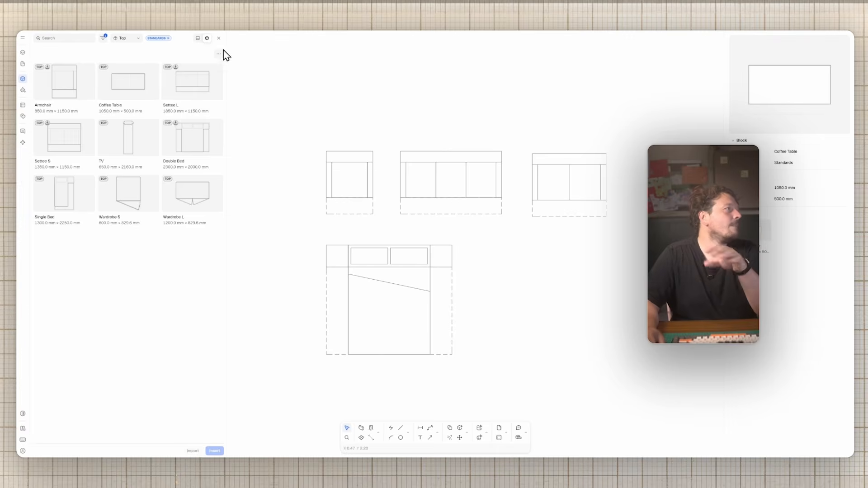
{"action": "left_click", "coordinate": [219, 38]}
{"action": "left_click", "coordinate": [85, 37]}
Step: Switch to the Paper canvas and filter the block library to Title Sheets
{"action": "left_click", "coordinate": [197, 38]}
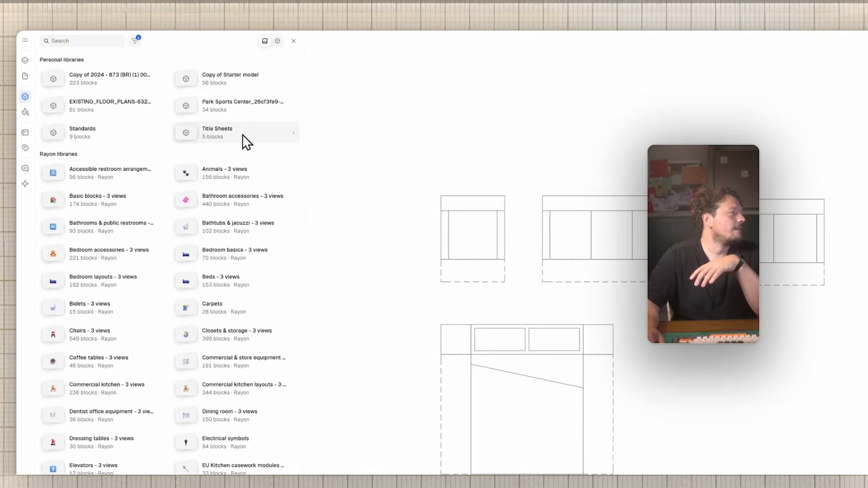
{"action": "left_click", "coordinate": [243, 134]}
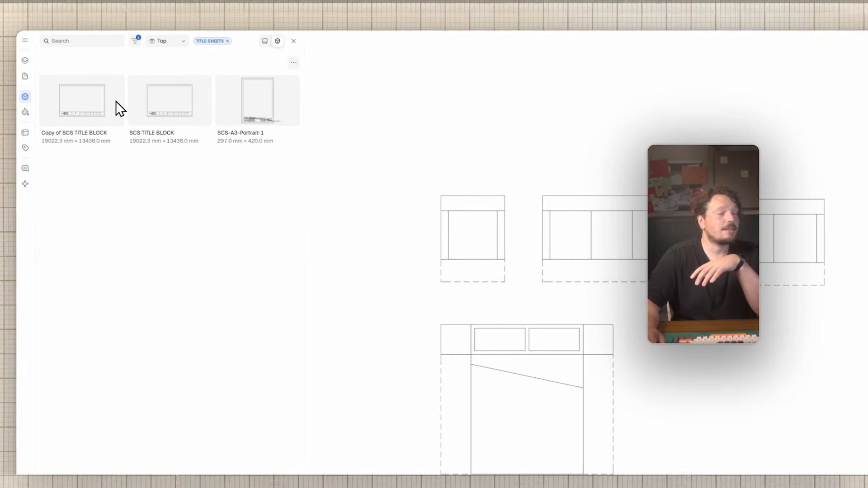
{"action": "left_click", "coordinate": [25, 61]}
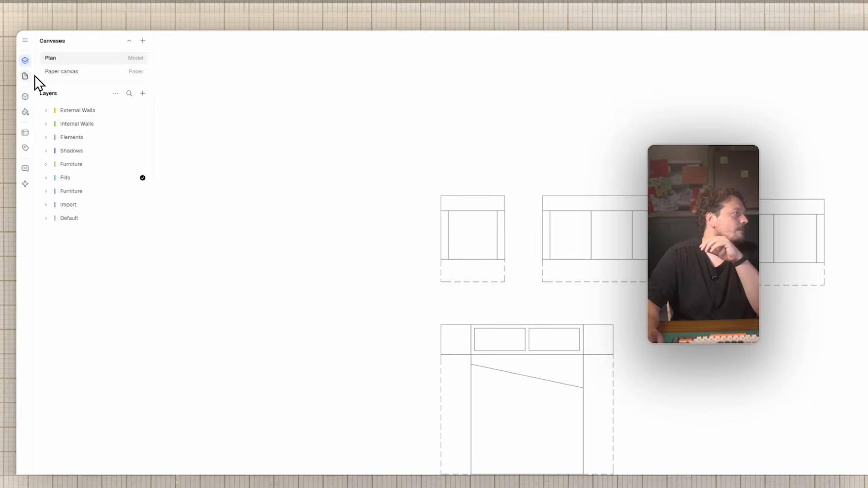
{"action": "left_click", "coordinate": [74, 71]}
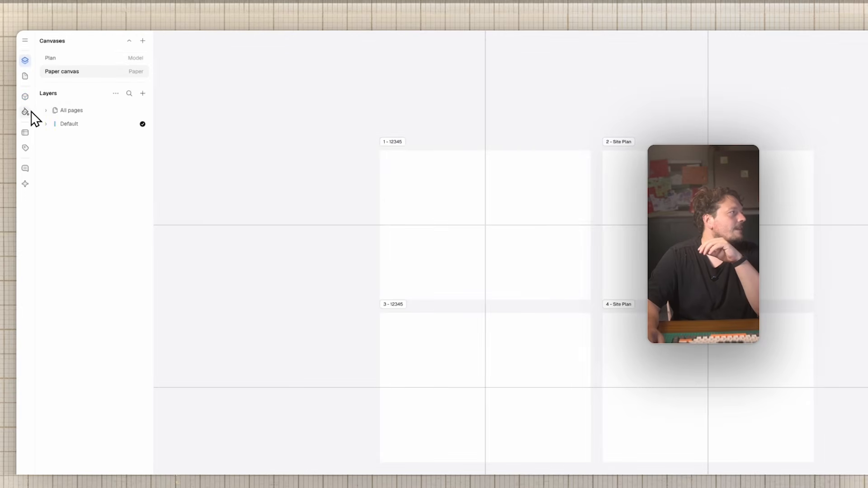
{"action": "left_click", "coordinate": [25, 97]}
{"action": "left_click", "coordinate": [110, 41]}
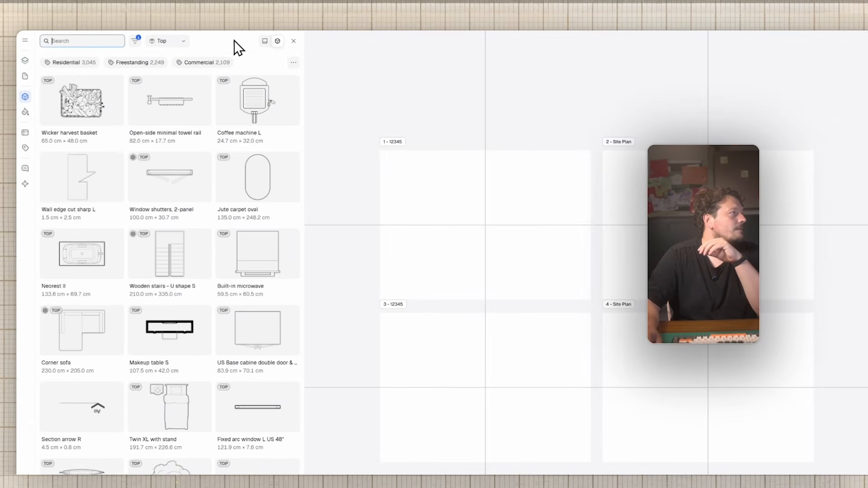
{"action": "left_click", "coordinate": [265, 41]}
{"action": "left_click", "coordinate": [208, 120]}
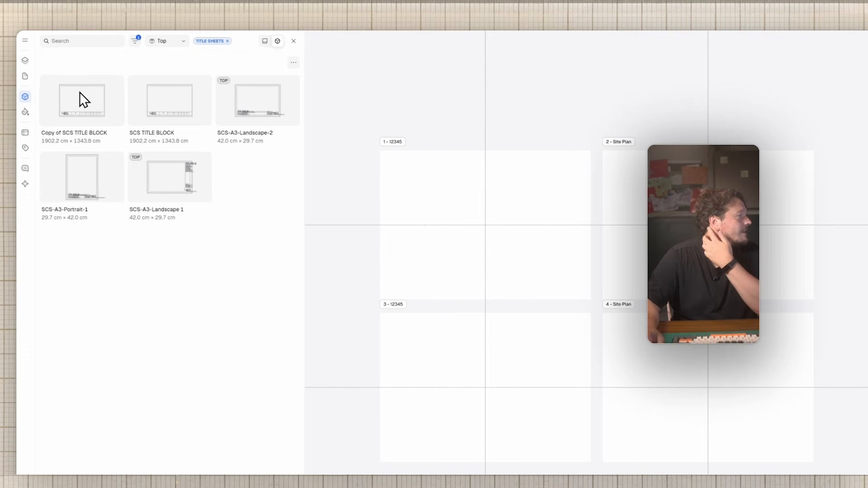
Step: Place the SCS-A3-Landscape-2 title block on sheet 1
{"action": "left_click_drag", "start_coordinate": [265, 101], "coordinate": [568, 267]}
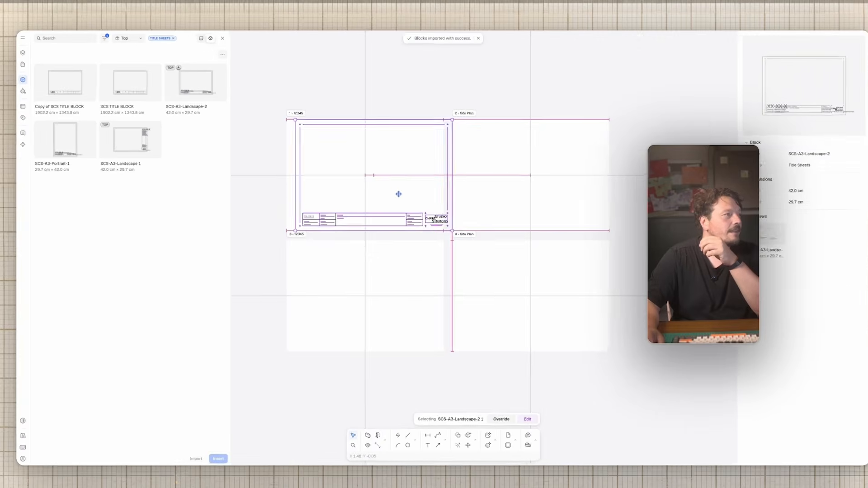
{"action": "scroll", "coordinate": [252, 190], "scroll_direction": "up", "scroll_amount": 5}
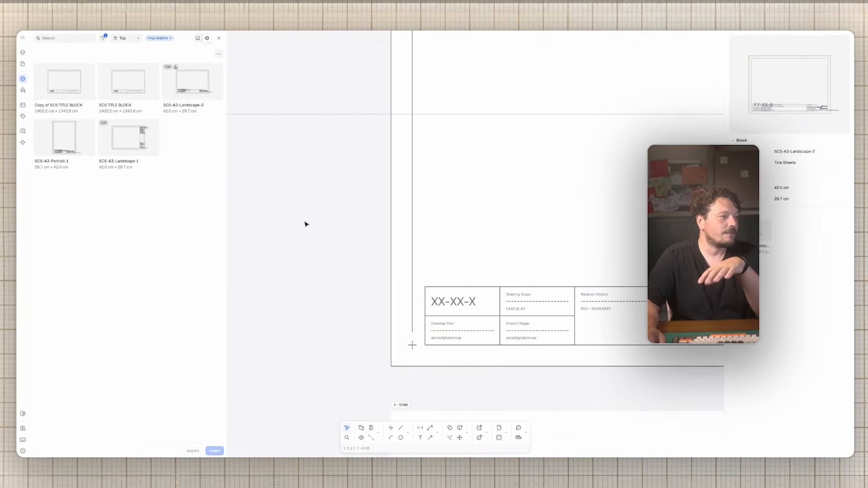
{"action": "scroll", "coordinate": [305, 224], "scroll_direction": "down", "scroll_amount": 2}
{"action": "middle_click_drag", "start_coordinate": [517, 225], "coordinate": [318, 228]}
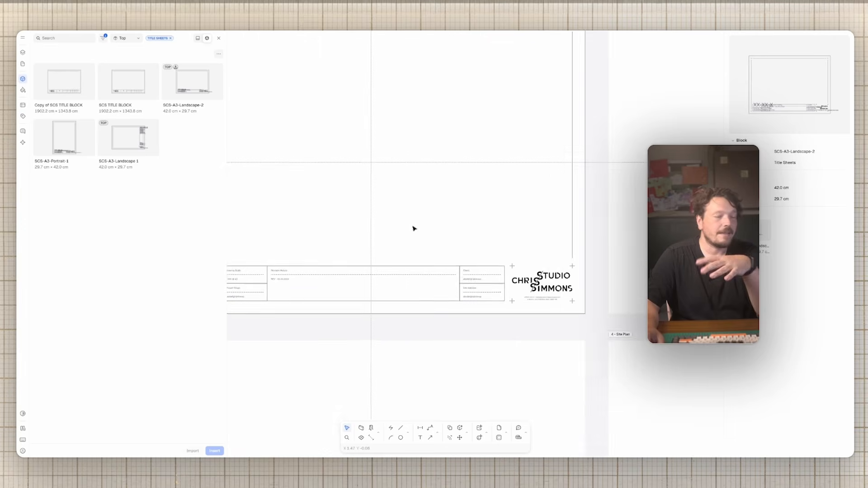
{"action": "middle_click_drag", "start_coordinate": [470, 247], "coordinate": [538, 253]}
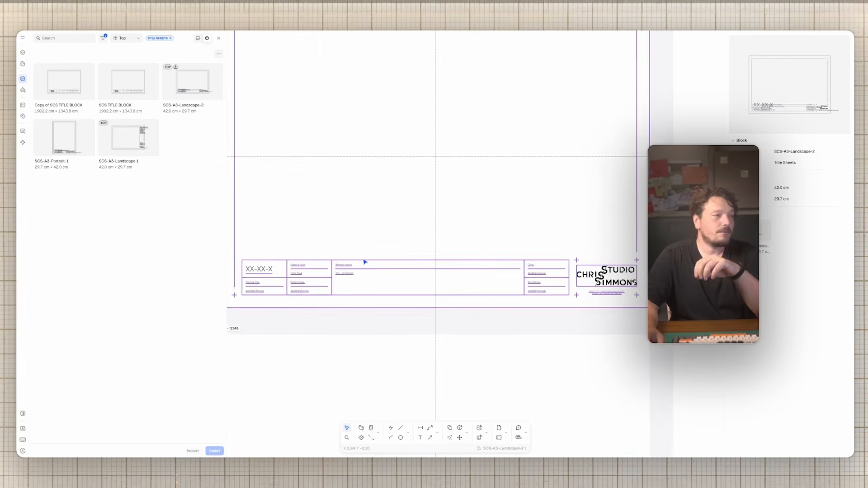
{"action": "middle_click_drag", "start_coordinate": [301, 267], "coordinate": [304, 264]}
{"action": "scroll", "coordinate": [453, 240], "scroll_direction": "down", "scroll_amount": 2}
{"action": "middle_click_drag", "start_coordinate": [503, 221], "coordinate": [421, 260]}
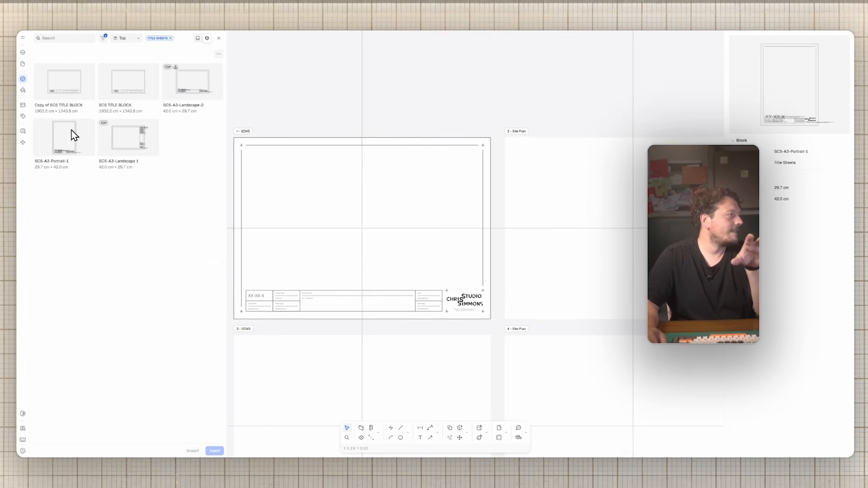
Step: Place the SCS-A3-Landscape 1 title block over the Site Plan sheet
{"action": "left_click_drag", "start_coordinate": [560, 216], "coordinate": [577, 217]}
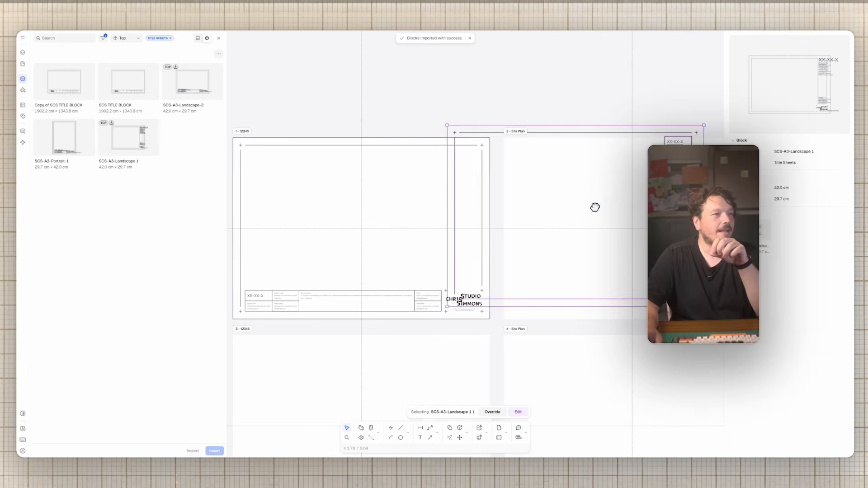
{"action": "middle_click_drag", "start_coordinate": [595, 207], "coordinate": [535, 194]}
{"action": "middle_click_drag", "start_coordinate": [437, 234], "coordinate": [490, 226]}
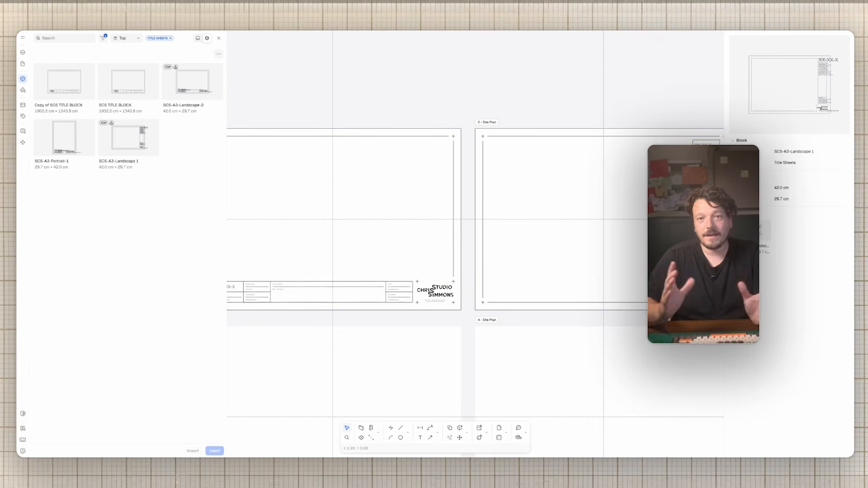
Step: Place the SCS-A3-Portrait-1 title block right of the Site Plan sheet
{"action": "mouse_move", "coordinate": [55, 138]}
{"action": "left_click", "coordinate": [78, 146]}
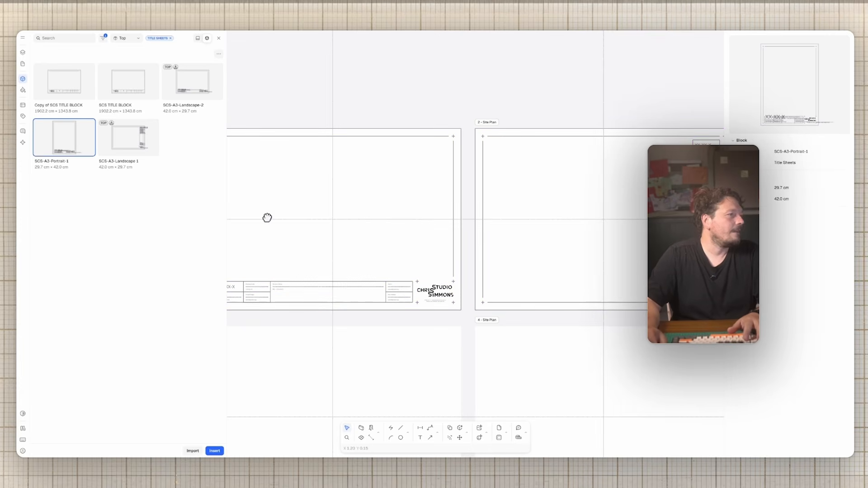
{"action": "left_click_drag", "start_coordinate": [267, 217], "coordinate": [497, 255]}
Step: Move the empty sheet 3 to the right of the portrait title block
{"action": "scroll", "coordinate": [452, 249], "scroll_direction": "down", "scroll_amount": 2}
{"action": "scroll", "coordinate": [442, 250], "scroll_direction": "right", "scroll_amount": 6}
{"action": "scroll", "coordinate": [500, 253], "scroll_direction": "down", "scroll_amount": 5}
{"action": "left_click", "coordinate": [283, 253]}
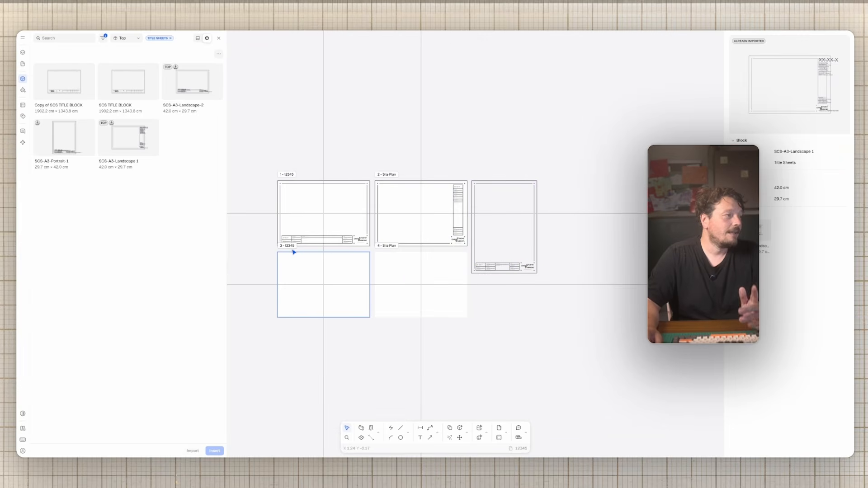
{"action": "left_click_drag", "start_coordinate": [309, 256], "coordinate": [565, 180]}
Step: Close the block browser and turn sheet 3 to portrait A3 (29.70 × 42.00 cm)
{"action": "left_click", "coordinate": [217, 38]}
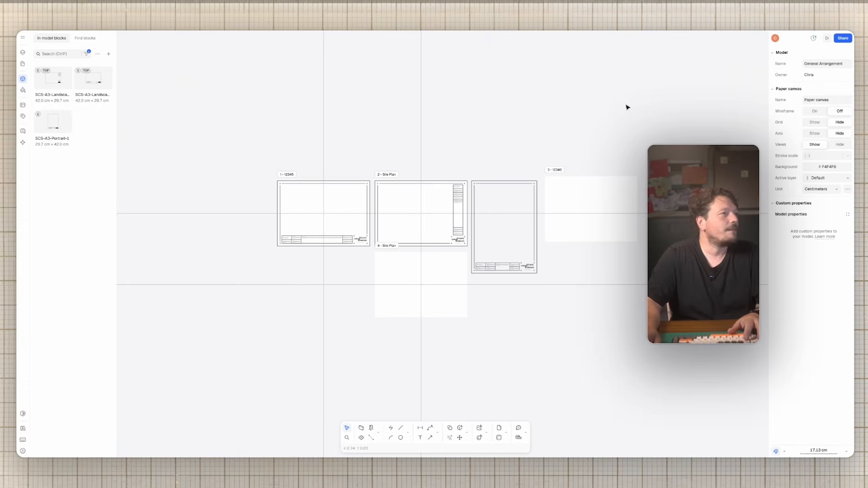
{"action": "left_click", "coordinate": [602, 193]}
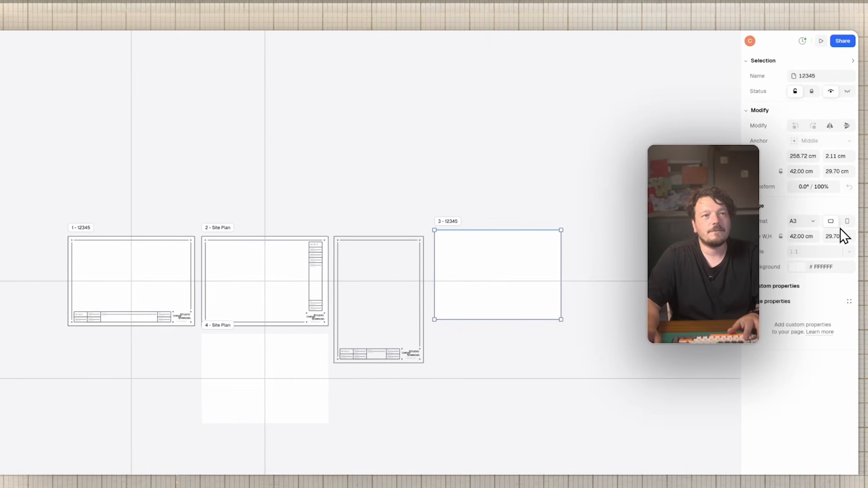
{"action": "left_click", "coordinate": [847, 222]}
Step: Move sheet 3 over the SCS-A3-Portrait-1 title block and review the sheet layout
{"action": "left_click_drag", "start_coordinate": [488, 240], "coordinate": [368, 261]}
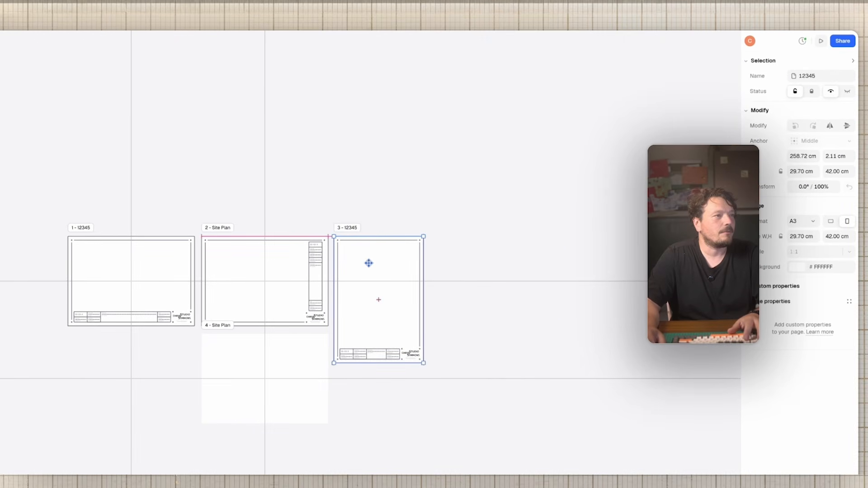
{"action": "scroll", "coordinate": [363, 260], "scroll_direction": "up", "scroll_amount": 5, "text": "ctrl"}
{"action": "left_click", "coordinate": [457, 76]}
{"action": "scroll", "coordinate": [457, 76], "scroll_direction": "down", "scroll_amount": 5, "text": "ctrl"}
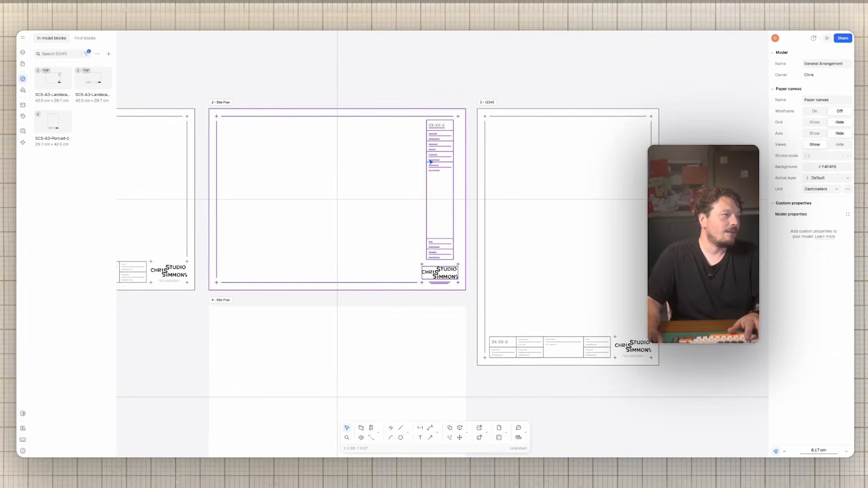
{"action": "scroll", "coordinate": [430, 160], "scroll_direction": "up", "scroll_amount": 3, "text": "ctrl"}
{"action": "scroll", "coordinate": [430, 160], "scroll_direction": "up", "scroll_amount": 3, "text": "ctrl"}
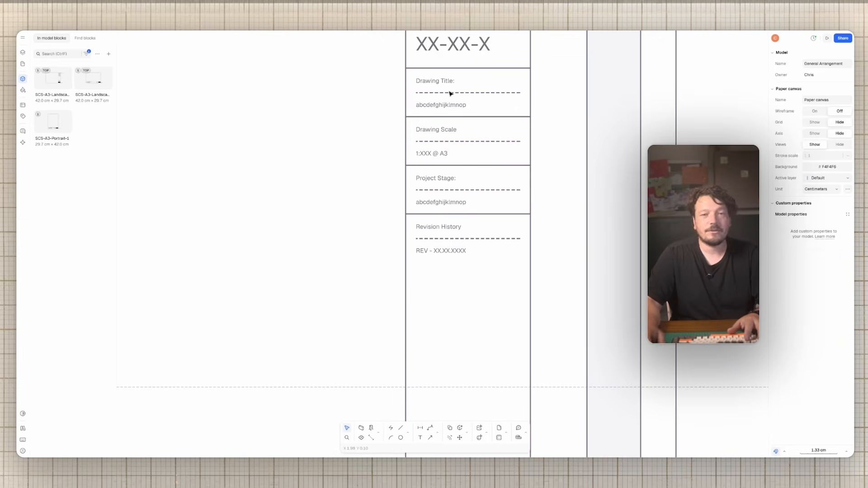
{"action": "scroll", "coordinate": [463, 167], "scroll_direction": "down", "scroll_amount": 3, "text": "ctrl"}
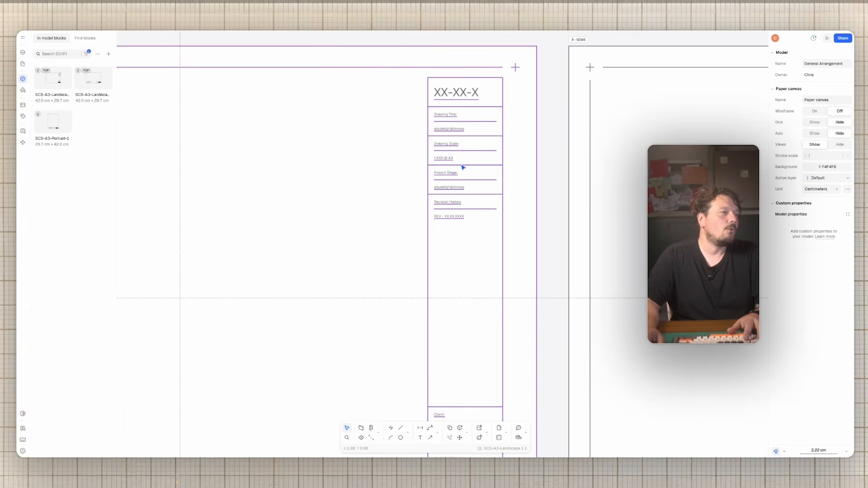
{"action": "scroll", "coordinate": [463, 168], "scroll_direction": "down", "scroll_amount": 3, "text": "ctrl"}
{"action": "scroll", "coordinate": [462, 168], "scroll_direction": "up", "scroll_amount": 2, "text": "ctrl"}
{"action": "scroll", "coordinate": [529, 170], "scroll_direction": "down", "scroll_amount": 3, "text": "ctrl"}
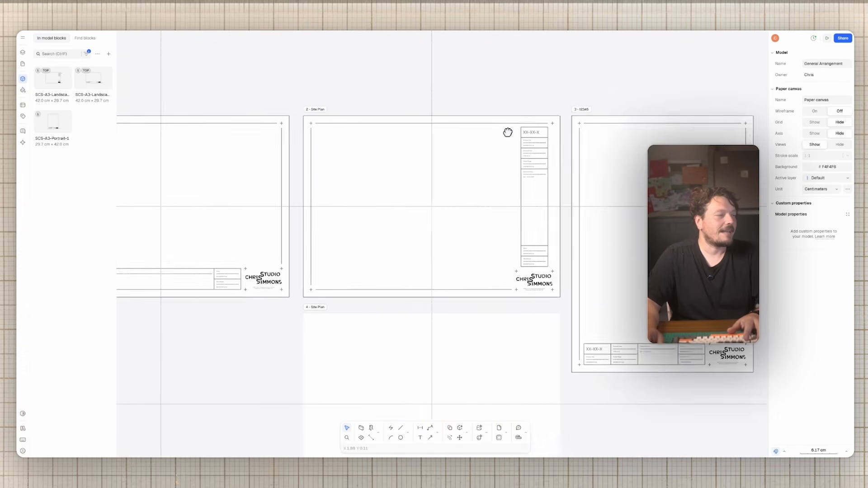
{"action": "scroll", "coordinate": [520, 140], "scroll_direction": "down", "scroll_amount": 3, "text": "ctrl"}
{"action": "scroll", "coordinate": [407, 122], "scroll_direction": "right", "scroll_amount": 3}
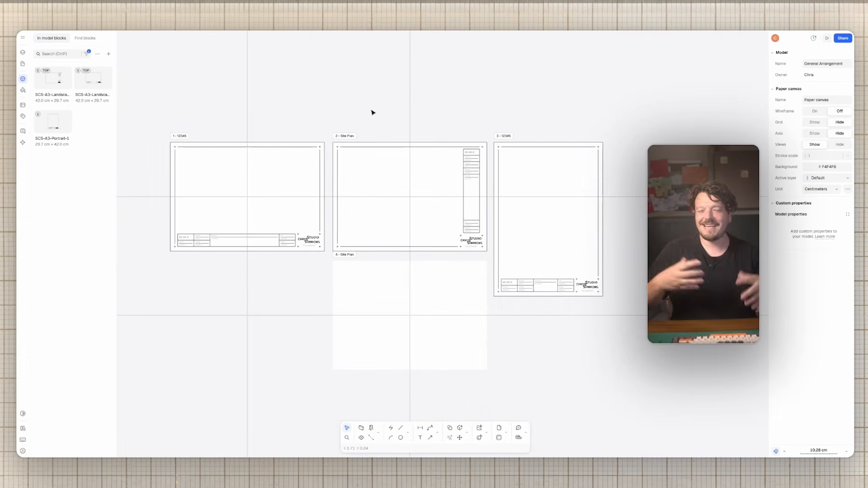
Step: Switch back to the Plan canvas and centre the furniture blocks in view
{"action": "left_click", "coordinate": [22, 52]}
{"action": "left_click", "coordinate": [50, 56]}
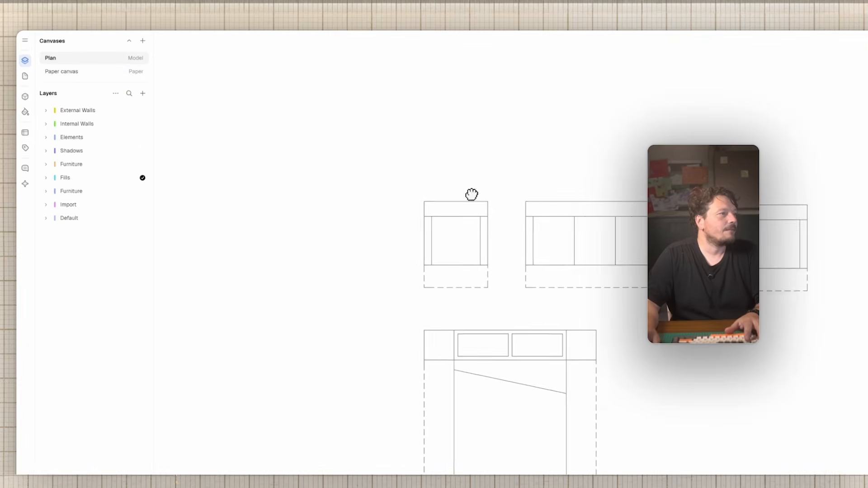
{"action": "scroll", "coordinate": [492, 225], "scroll_direction": "down", "scroll_amount": 3}
{"action": "middle_click_drag", "start_coordinate": [476, 239], "coordinate": [457, 256]}
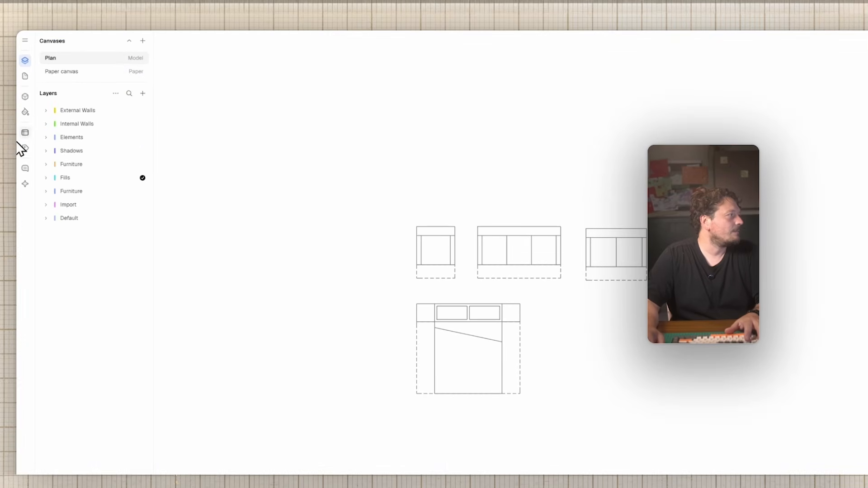
Step: Open the Standards library in the online style browser
{"action": "left_click", "coordinate": [25, 112]}
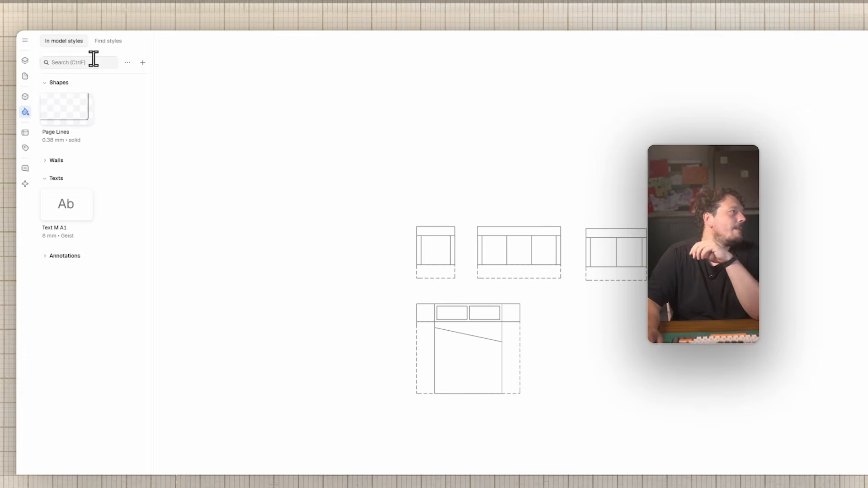
{"action": "left_click", "coordinate": [116, 41]}
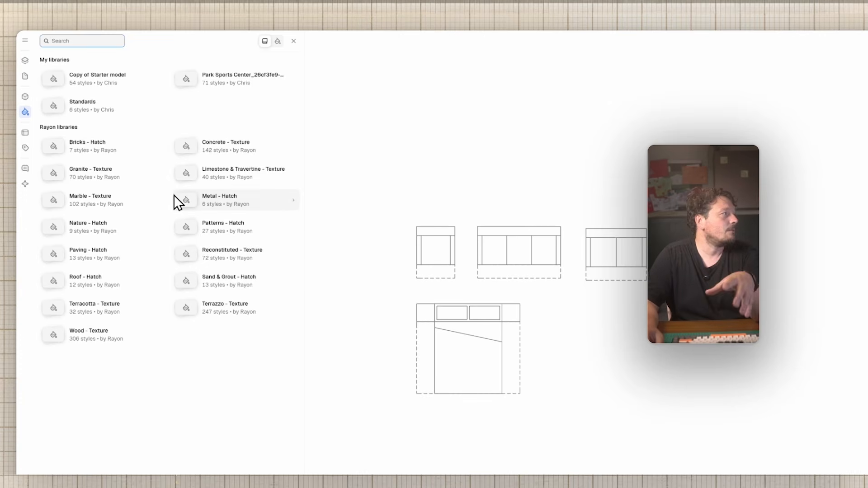
{"action": "left_click", "coordinate": [159, 111]}
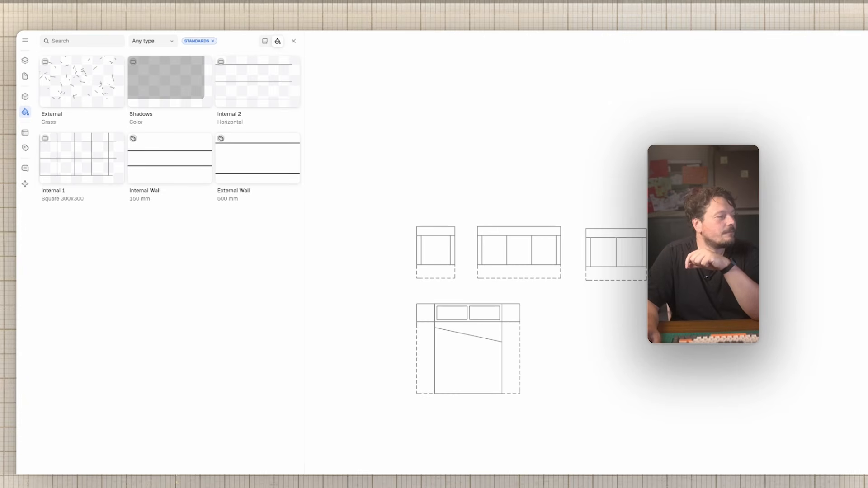
Step: Import the External Wall, Internal Wall, Internal 1, External grass and Internal 2 styles
{"action": "left_click", "coordinate": [264, 160]}
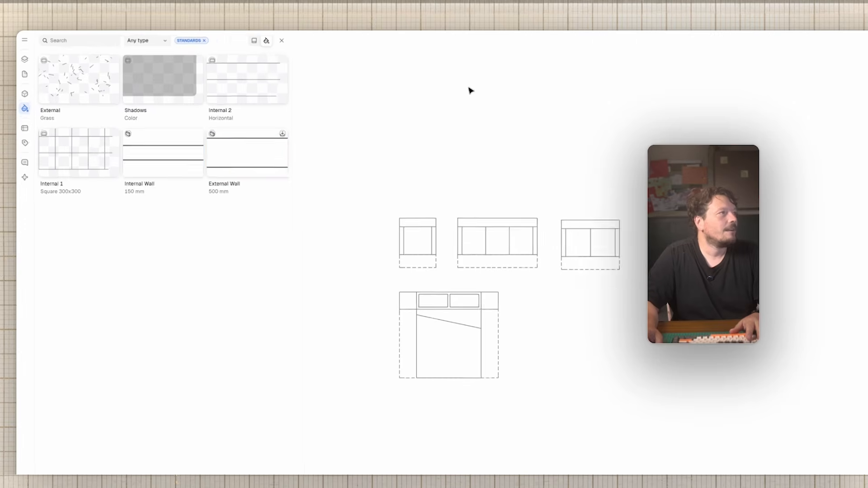
{"action": "left_click", "coordinate": [179, 161]}
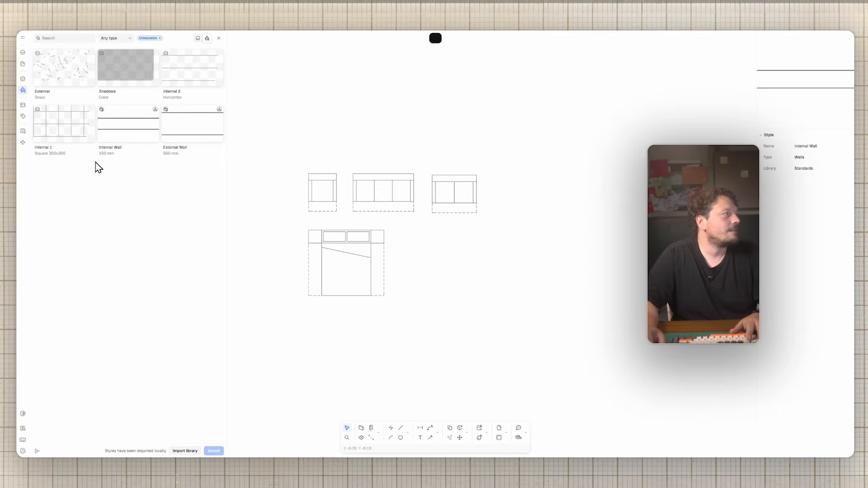
{"action": "left_click", "coordinate": [59, 121]}
{"action": "left_click", "coordinate": [214, 451]}
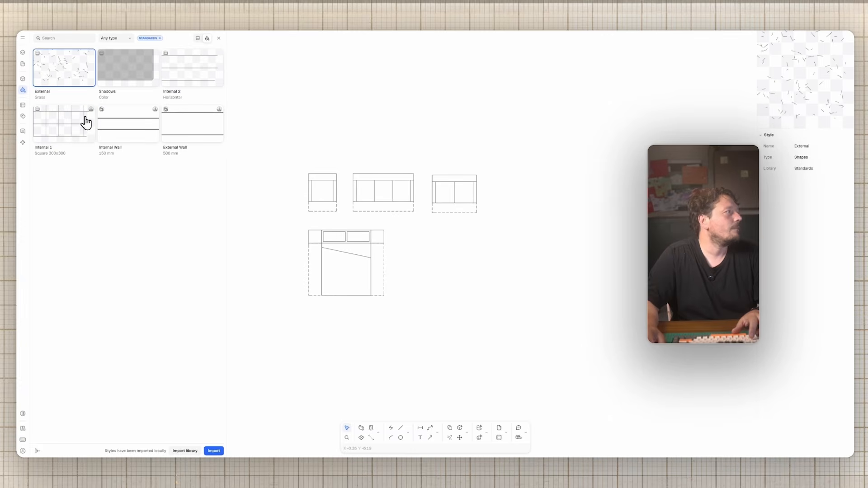
{"action": "left_click", "coordinate": [223, 451]}
{"action": "left_click", "coordinate": [194, 52]}
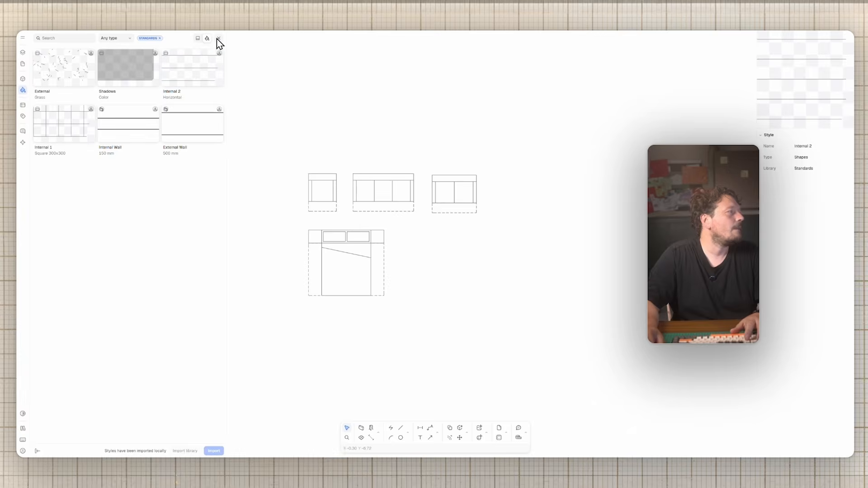
Step: Close the style browser, expand the model's wall styles and check the shape drawing options
{"action": "left_click", "coordinate": [218, 38]}
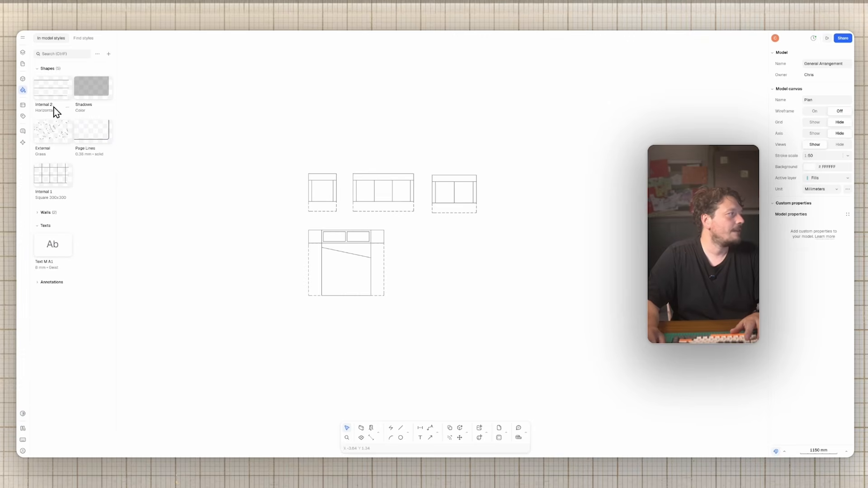
{"action": "left_click", "coordinate": [40, 213]}
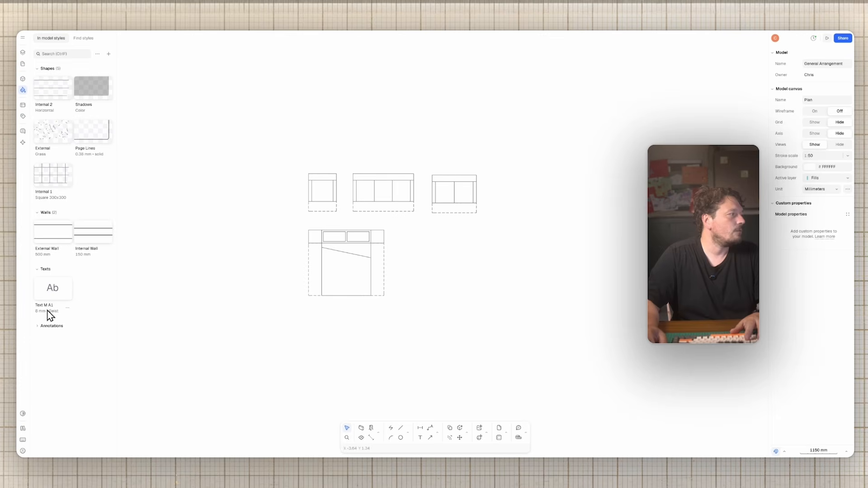
{"action": "left_click", "coordinate": [408, 434]}
{"action": "left_click", "coordinate": [408, 430]}
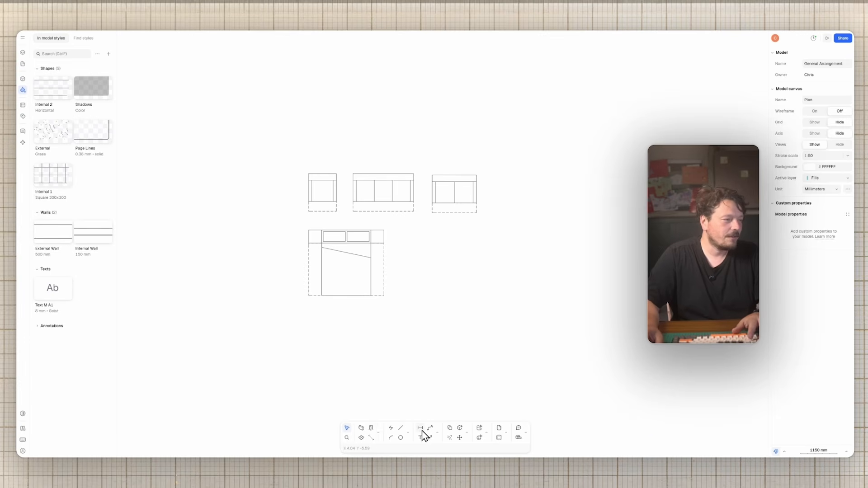
Step: Draw a 5107 mm wall above the furniture and give it the External Wall style
{"action": "left_click", "coordinate": [361, 429]}
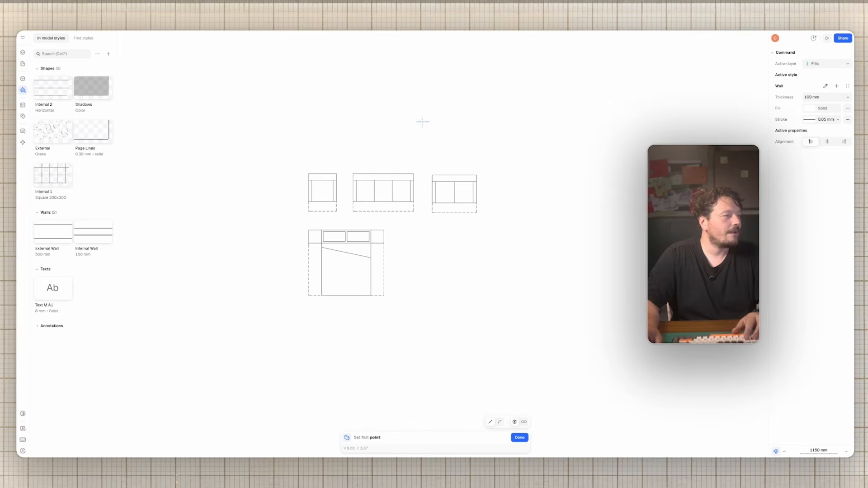
{"action": "left_click", "coordinate": [307, 109]}
{"action": "left_click", "coordinate": [475, 110]}
{"action": "key", "text": "Escape"}
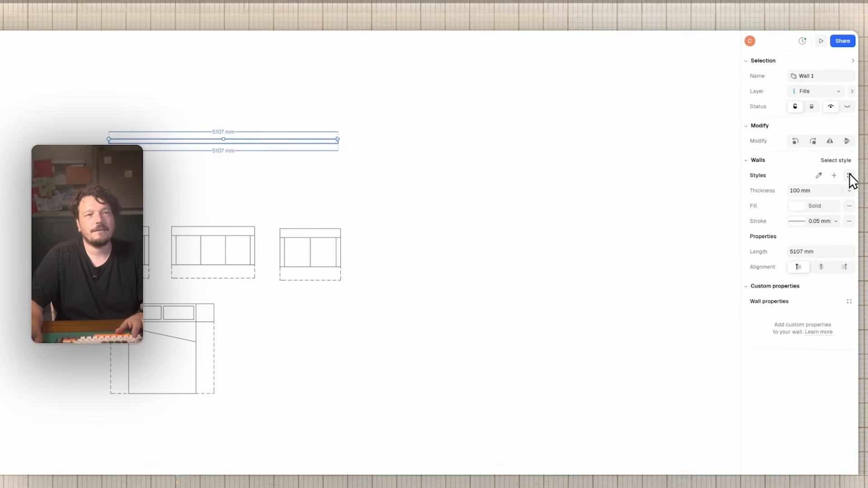
{"action": "left_click", "coordinate": [850, 176]}
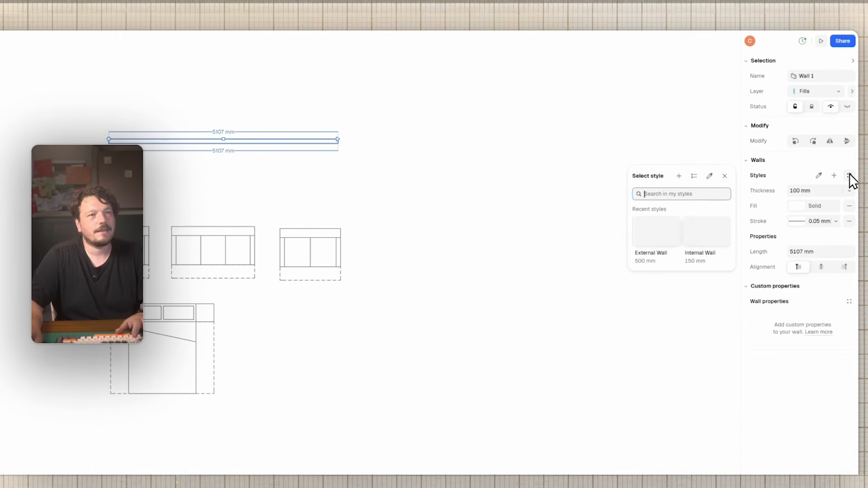
{"action": "left_click", "coordinate": [669, 233]}
{"action": "key", "text": "Escape"}
Step: Copy the wall directly below and switch the copy to the Internal Wall style
{"action": "left_click_drag", "start_coordinate": [268, 151], "coordinate": [268, 192], "text": "alt"}
{"action": "left_click", "coordinate": [337, 180]}
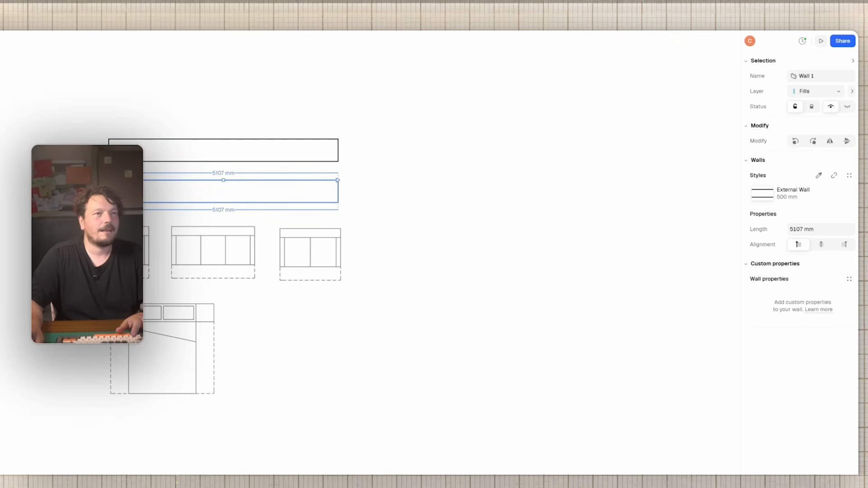
{"action": "left_click", "coordinate": [849, 176]}
{"action": "left_click", "coordinate": [714, 240]}
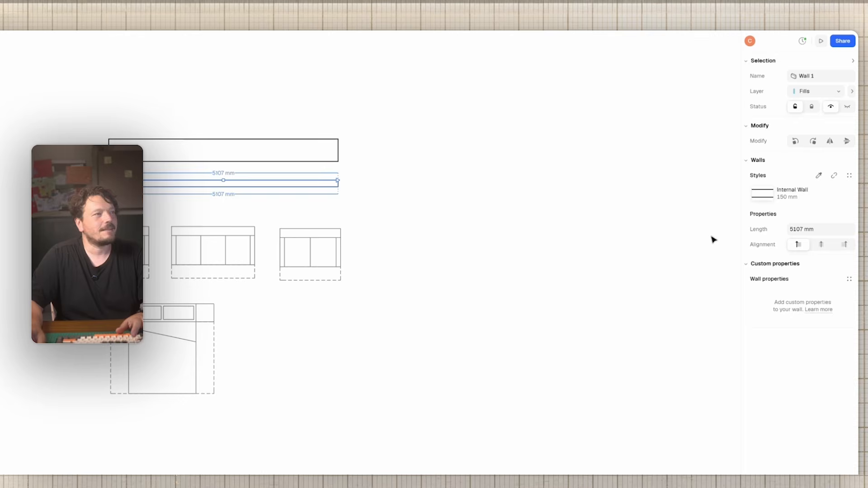
{"action": "left_click", "coordinate": [527, 111]}
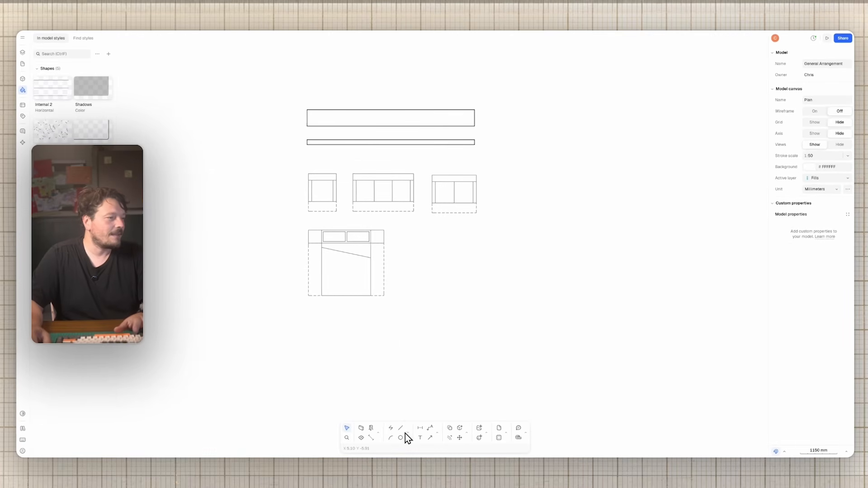
Step: Draw a square right of the furniture and fill it with the Internal 1 grid style
{"action": "left_click", "coordinate": [405, 433]}
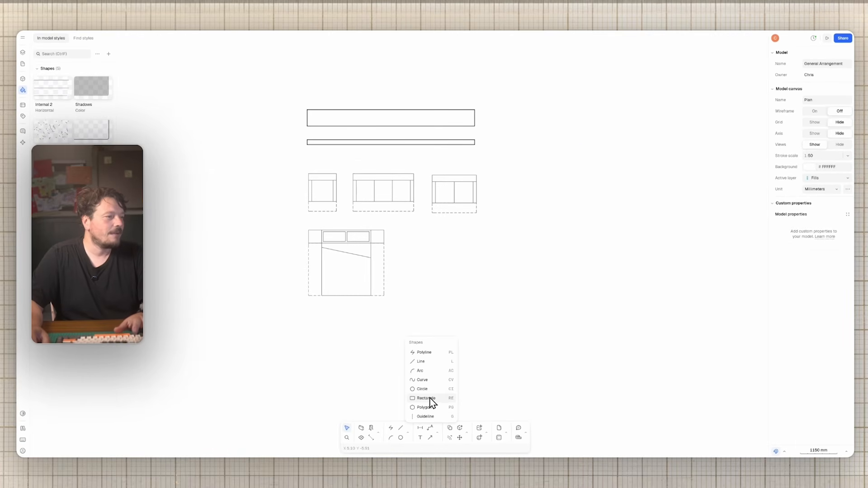
{"action": "left_click", "coordinate": [431, 400]}
{"action": "left_click", "coordinate": [524, 114]}
{"action": "left_click", "coordinate": [627, 221]}
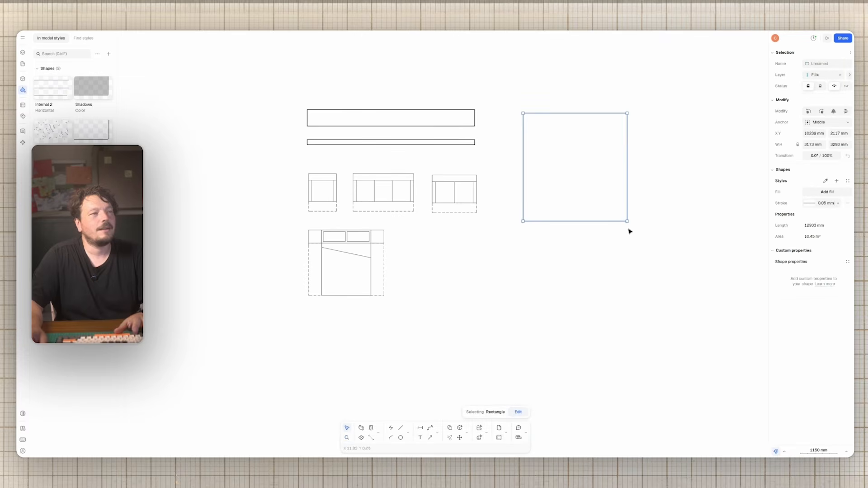
{"action": "left_click", "coordinate": [848, 181]}
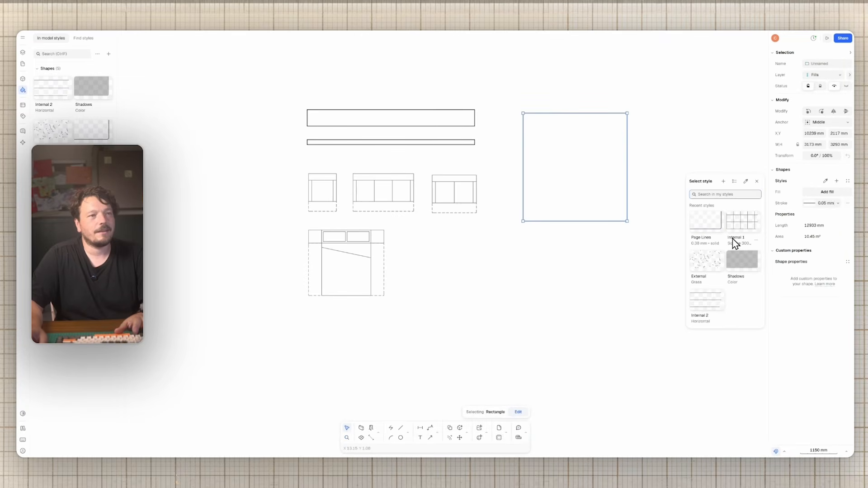
{"action": "left_click", "coordinate": [739, 221]}
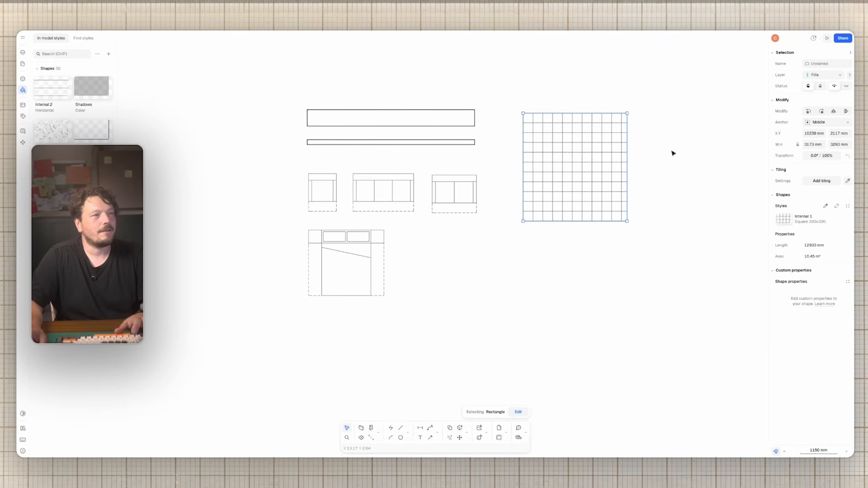
Step: Copy the grid square to its right and bring both squares into view
{"action": "key", "text": "c"}
{"action": "left_click", "coordinate": [572, 155]}
{"action": "left_click", "coordinate": [683, 155]}
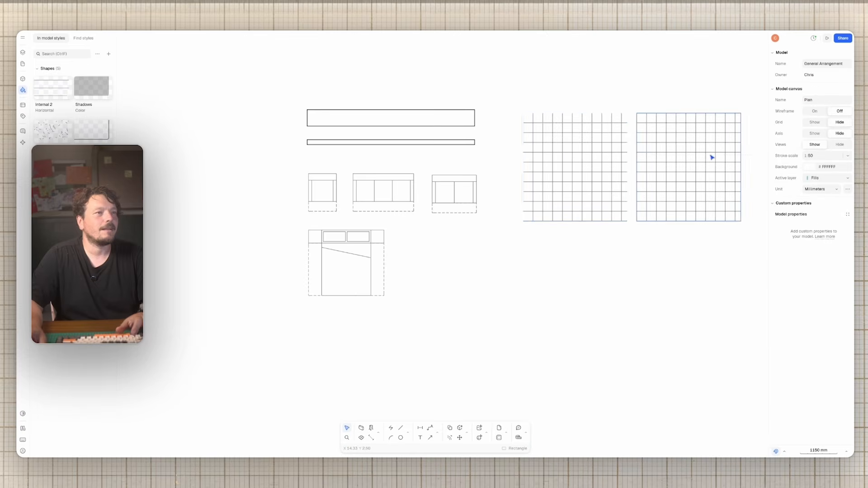
{"action": "middle_click_drag", "start_coordinate": [711, 155], "coordinate": [501, 184]}
Step: Give the copy the Internal 2 horizontal-line fill and copy it to the right
{"action": "left_click", "coordinate": [849, 207]}
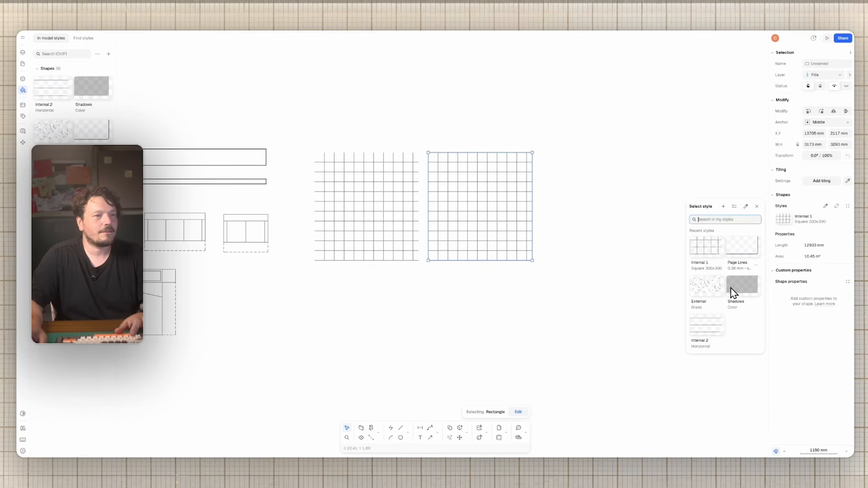
{"action": "left_click", "coordinate": [713, 327]}
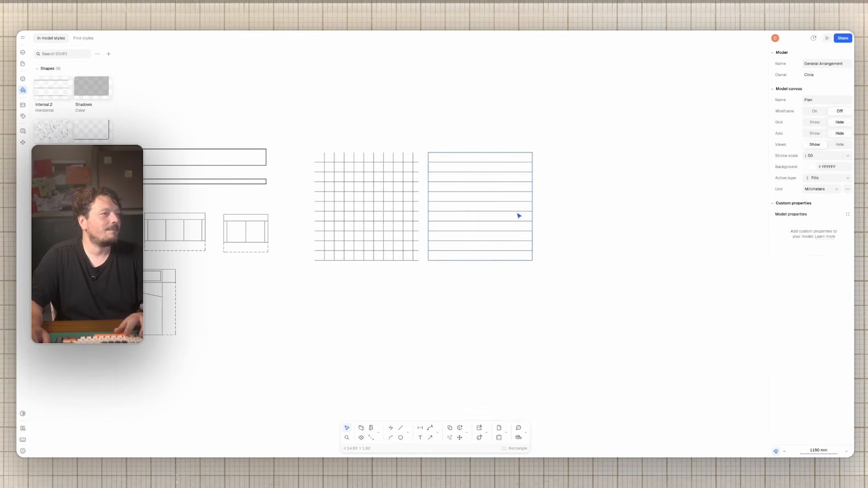
{"action": "key", "text": "c"}
{"action": "left_click", "coordinate": [477, 206]}
{"action": "left_click", "coordinate": [592, 206]}
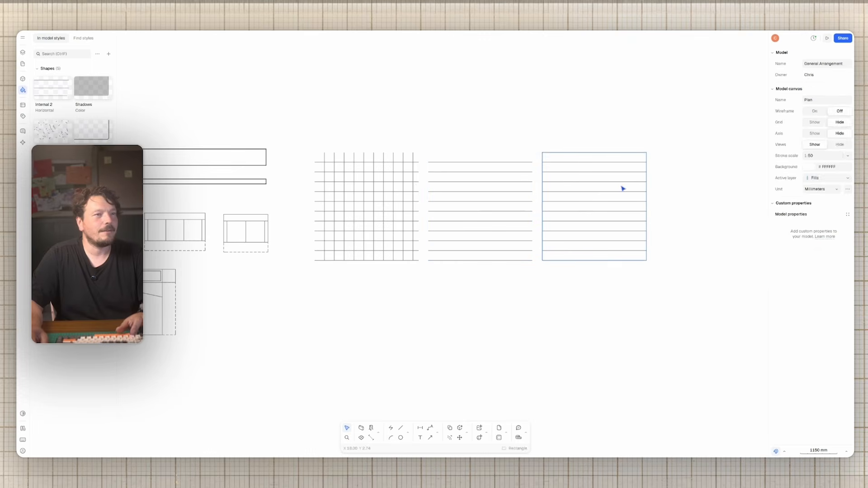
Step: Give the third square the External (Grass) fill
{"action": "left_click", "coordinate": [622, 188]}
{"action": "left_click", "coordinate": [848, 206]}
{"action": "left_click", "coordinate": [747, 284]}
{"action": "key", "text": "Escape"}
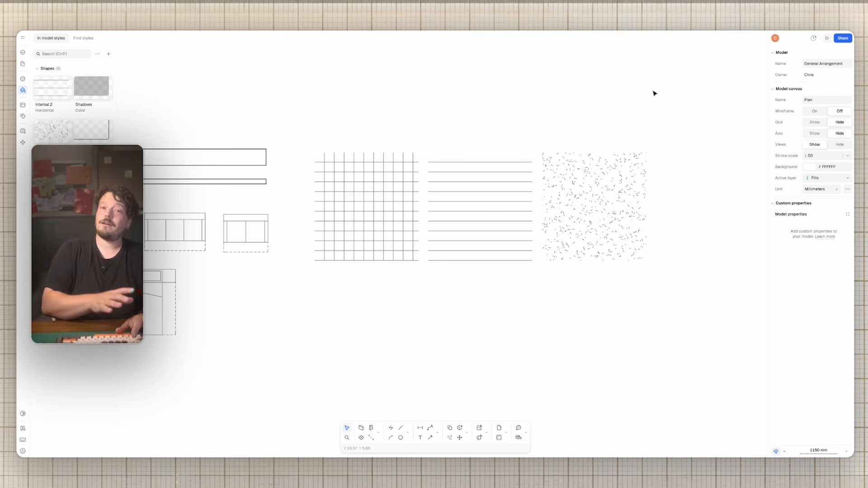
Step: Copy the grass square downward and give the copy the grey Shadows fill
{"action": "left_click", "coordinate": [589, 154]}
{"action": "middle_click_drag", "start_coordinate": [597, 179], "coordinate": [594, 153]}
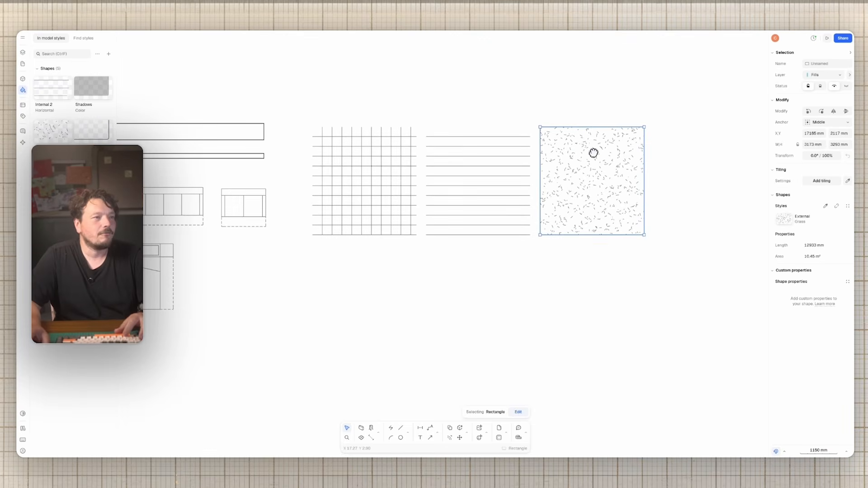
{"action": "key", "text": "c"}
{"action": "left_click", "coordinate": [599, 160]}
{"action": "left_click", "coordinate": [485, 280]}
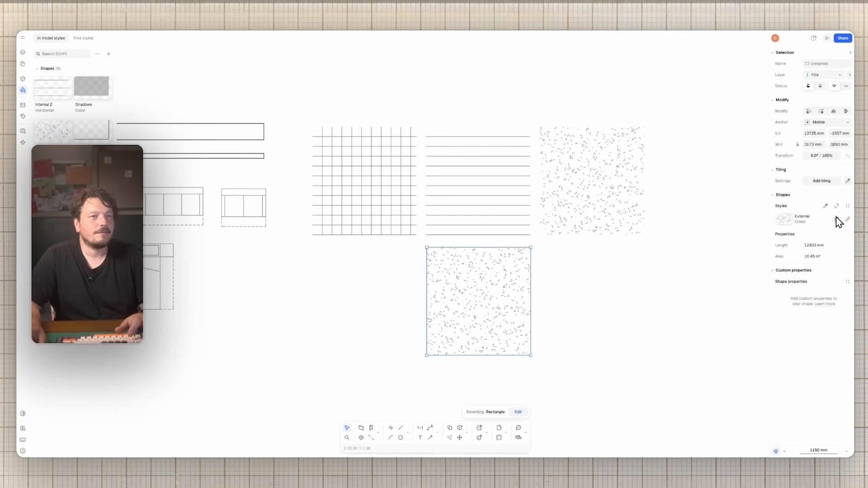
{"action": "left_click", "coordinate": [846, 206]}
{"action": "left_click", "coordinate": [694, 329]}
Step: Move the grey Shadows square beneath the horizontal-lines square
{"action": "left_click", "coordinate": [585, 297]}
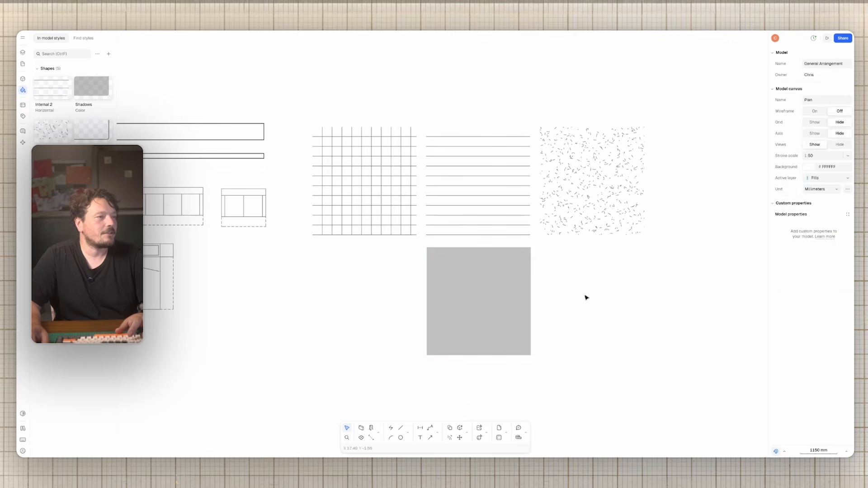
{"action": "left_click", "coordinate": [483, 287]}
{"action": "left_click_drag", "start_coordinate": [484, 288], "coordinate": [485, 314]}
{"action": "left_click", "coordinate": [591, 314]}
{"action": "middle_click_drag", "start_coordinate": [473, 250], "coordinate": [554, 265]}
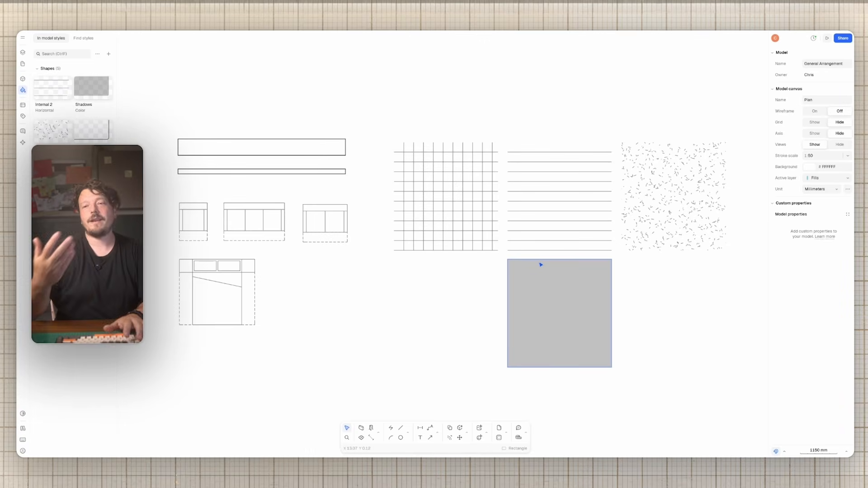
{"action": "middle_click_drag", "start_coordinate": [423, 124], "coordinate": [442, 96]}
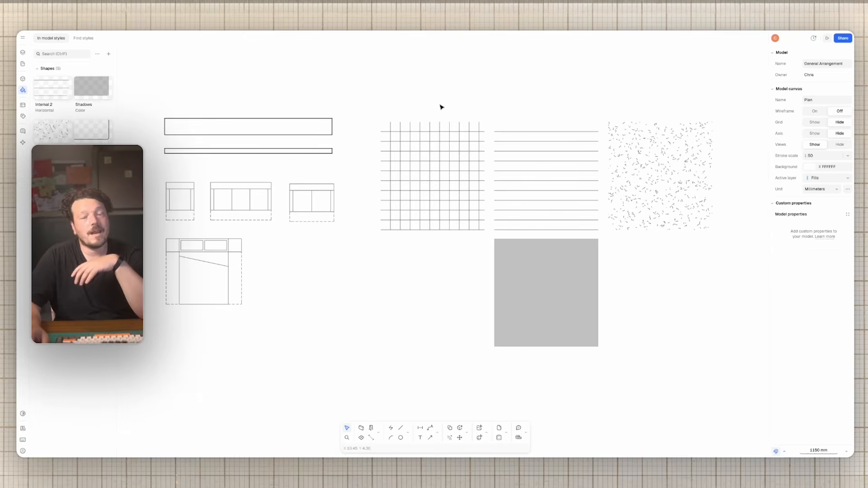
{"action": "scroll", "coordinate": [420, 99], "scroll_direction": "up", "scroll_amount": 2}
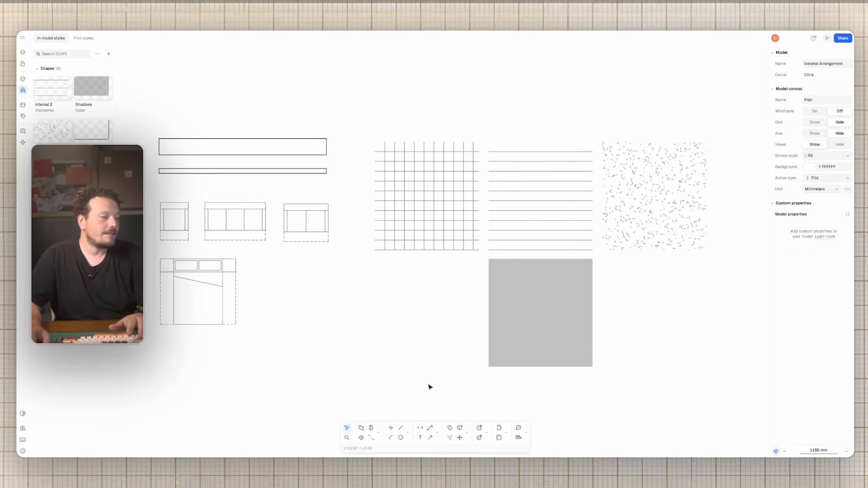
Step: Draw a new wall and set its thickness to 700 mm
{"action": "left_click", "coordinate": [362, 428]}
{"action": "left_click", "coordinate": [235, 86]}
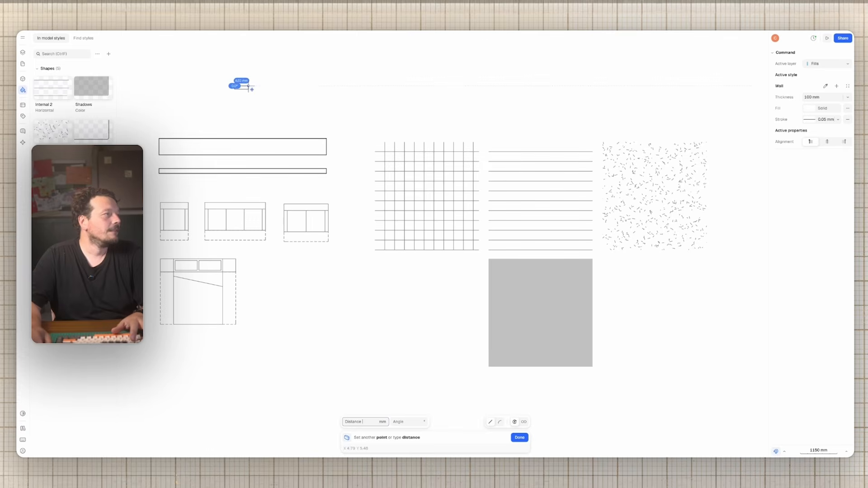
{"action": "left_click", "coordinate": [355, 86]}
{"action": "key", "text": "Escape"}
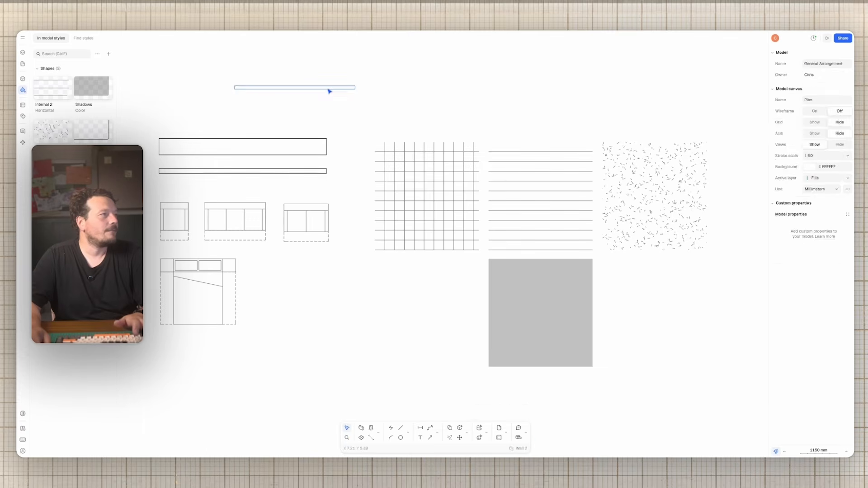
{"action": "left_click", "coordinate": [329, 89]}
{"action": "left_click", "coordinate": [816, 190]}
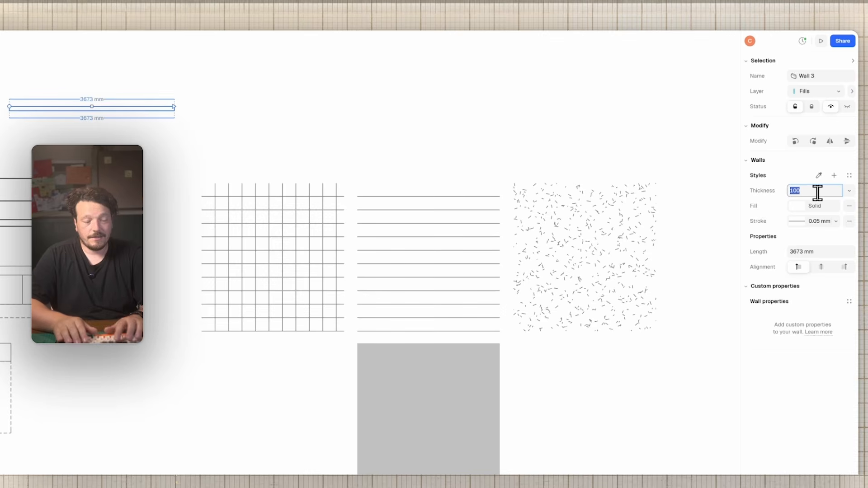
{"action": "type", "text": "700"}
{"action": "key", "text": "Return"}
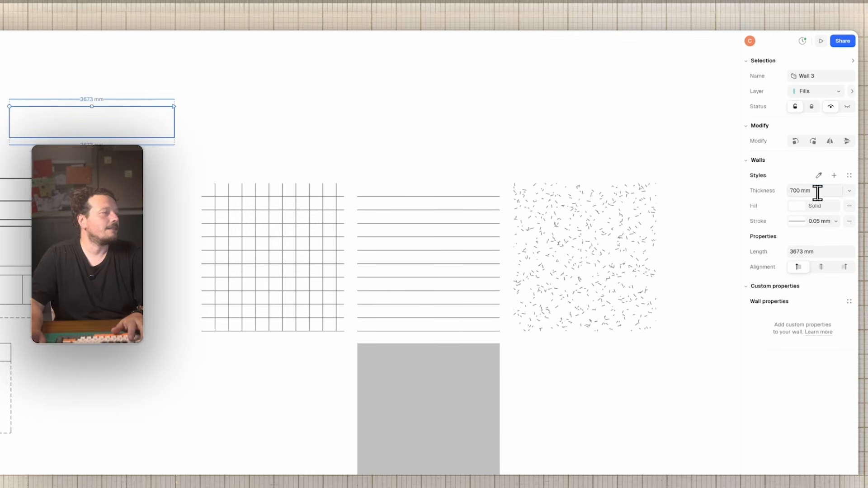
{"action": "left_click_drag", "start_coordinate": [146, 123], "coordinate": [160, 104]}
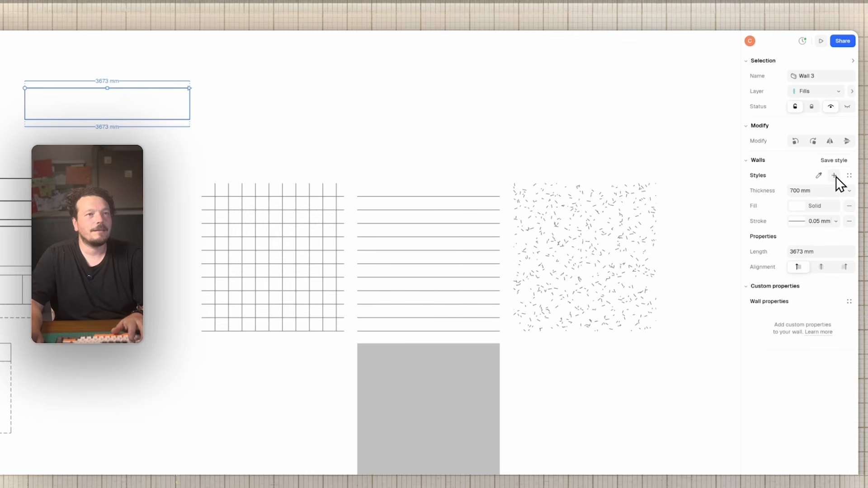
Step: Save the wall's settings as a new style named Thick Wall
{"action": "left_click", "coordinate": [834, 175]}
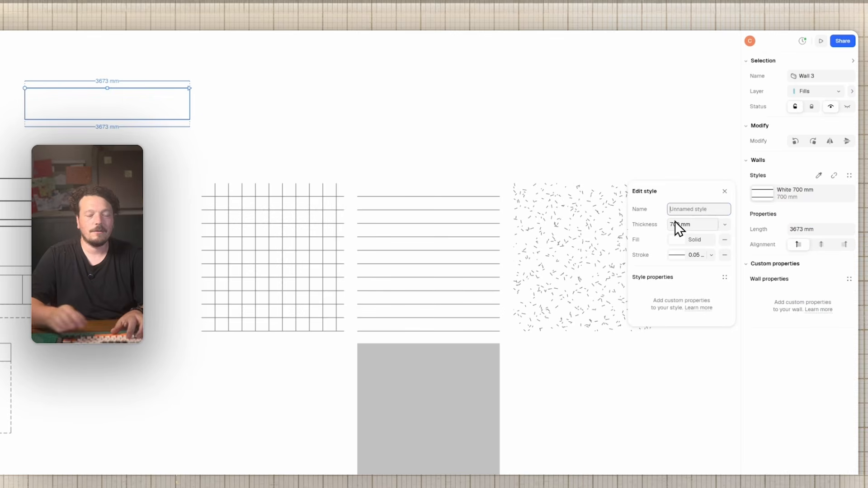
{"action": "type", "text": "Thick Wall"}
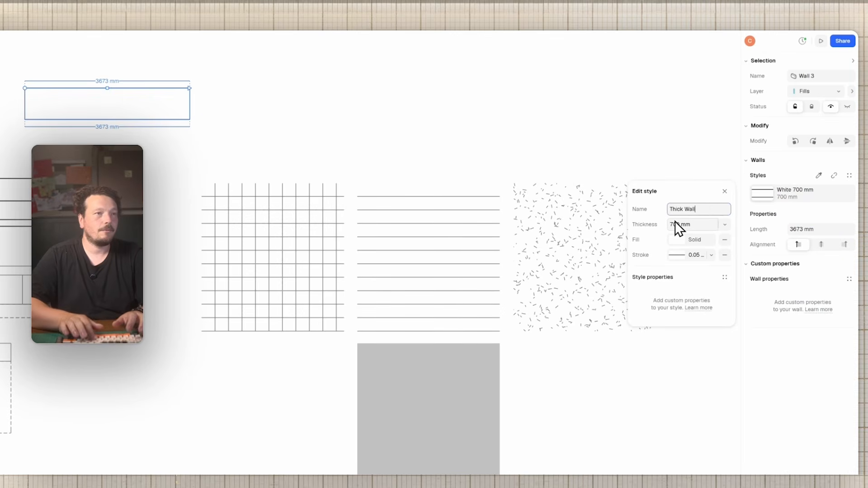
{"action": "key", "text": "Return"}
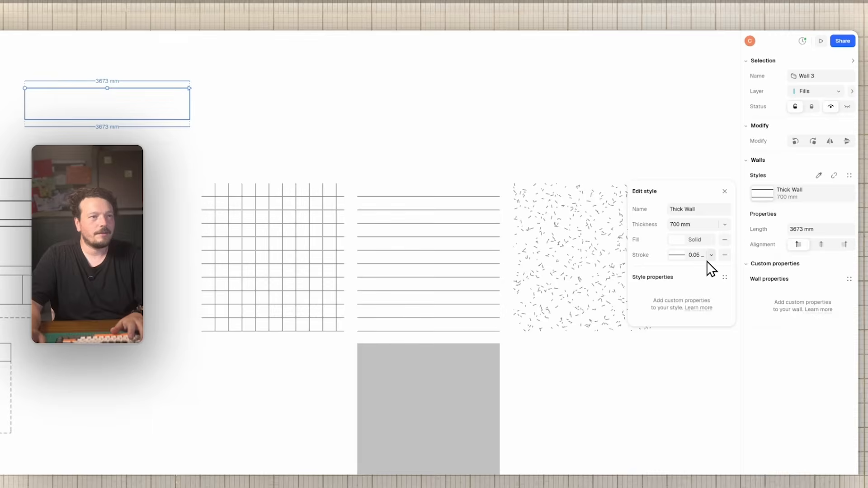
{"action": "left_click", "coordinate": [711, 255]}
{"action": "left_click", "coordinate": [674, 351]}
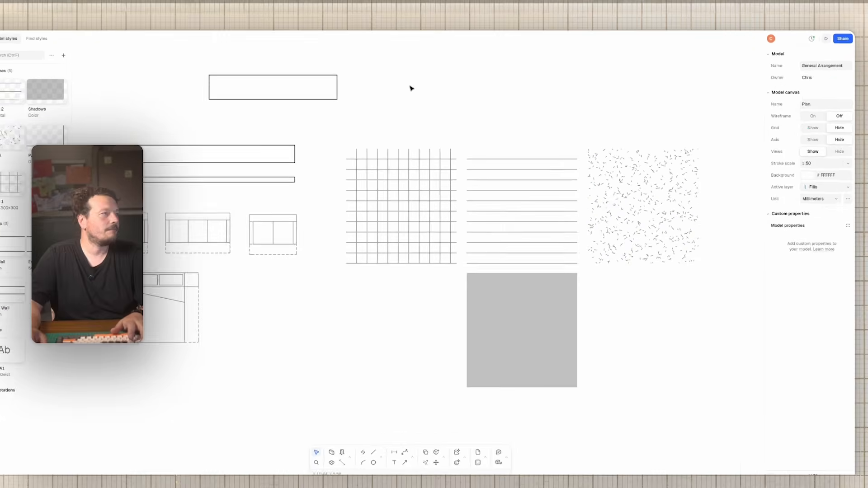
{"action": "left_click", "coordinate": [345, 124]}
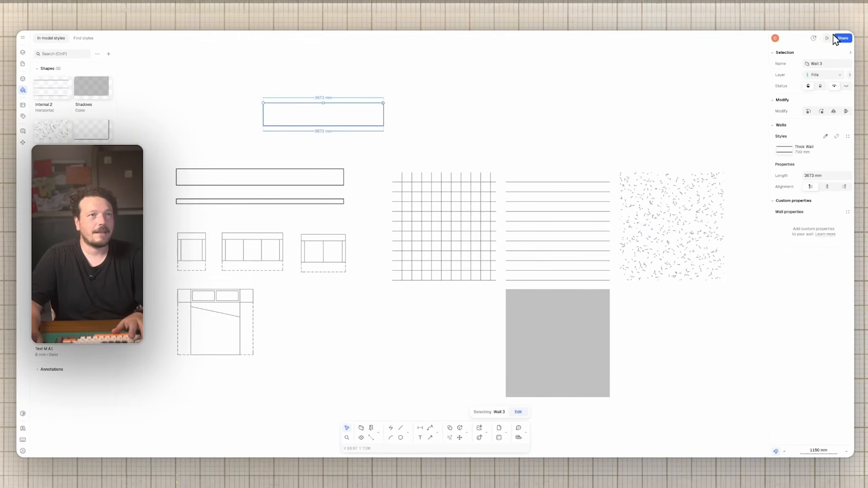
{"action": "left_click", "coordinate": [836, 38]}
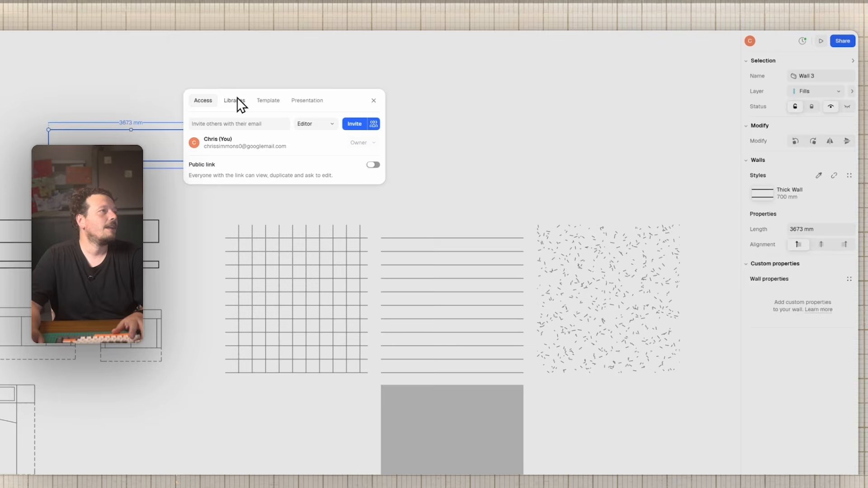
{"action": "left_click", "coordinate": [237, 100]}
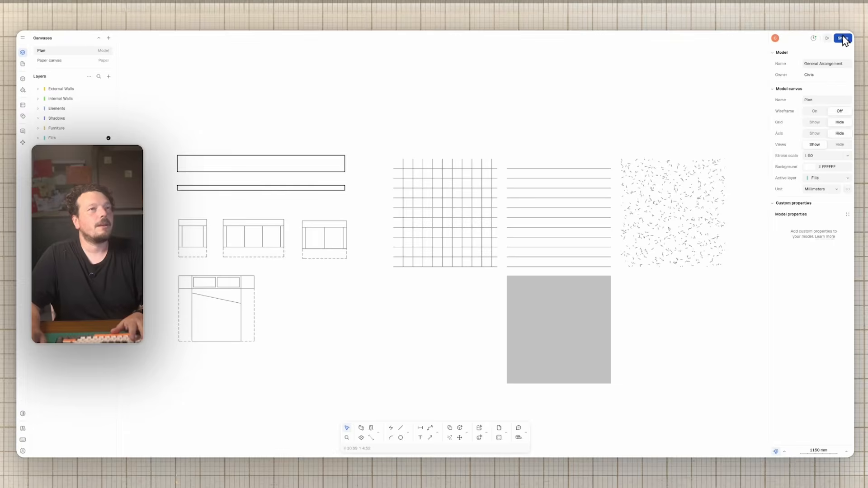
Step: Invite the collaborator's suggested e-mail address to the model with the Editor role
{"action": "left_click", "coordinate": [843, 38]}
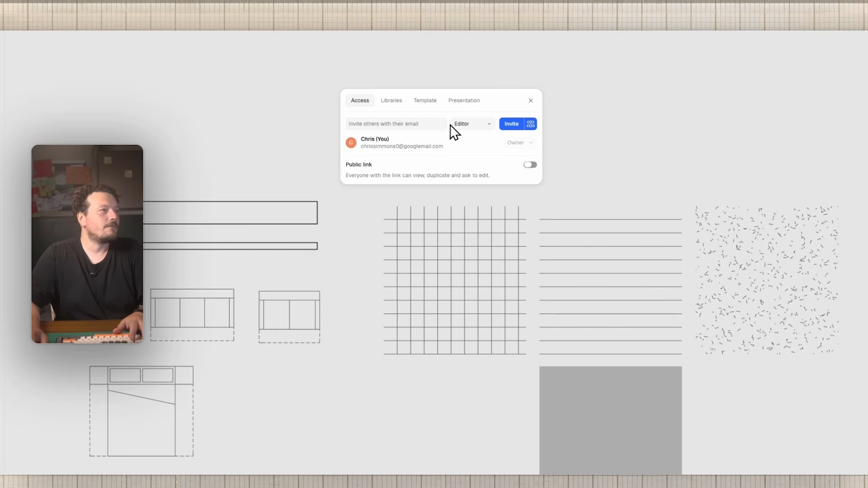
{"action": "left_click", "coordinate": [386, 122]}
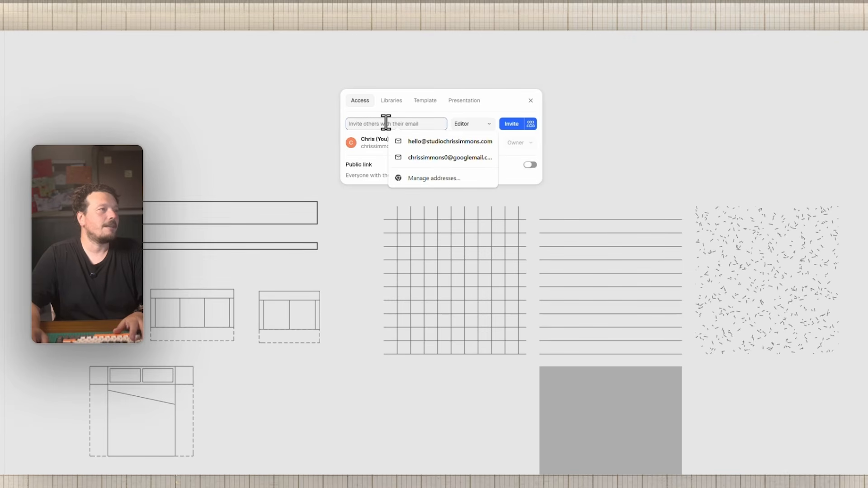
{"action": "left_click", "coordinate": [429, 142]}
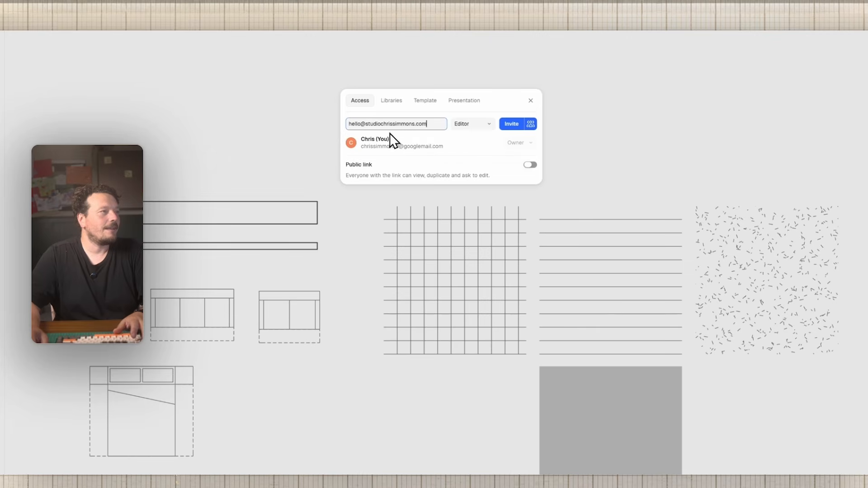
{"action": "left_click", "coordinate": [466, 125]}
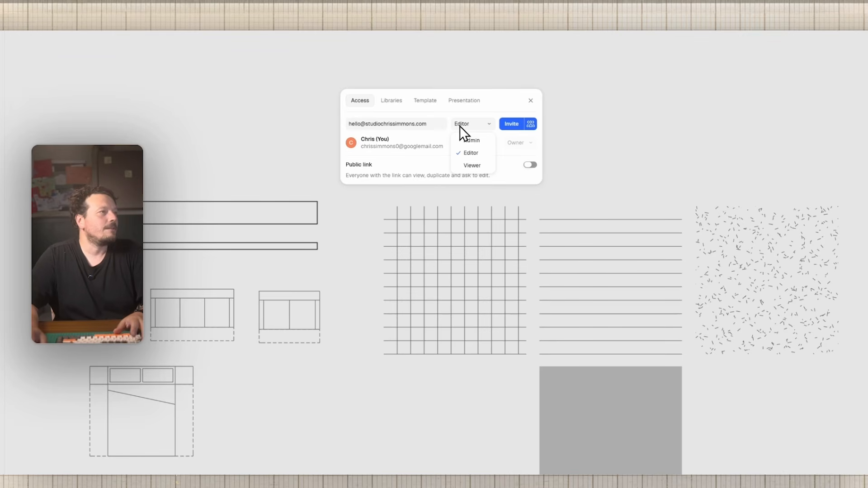
{"action": "left_click", "coordinate": [509, 124]}
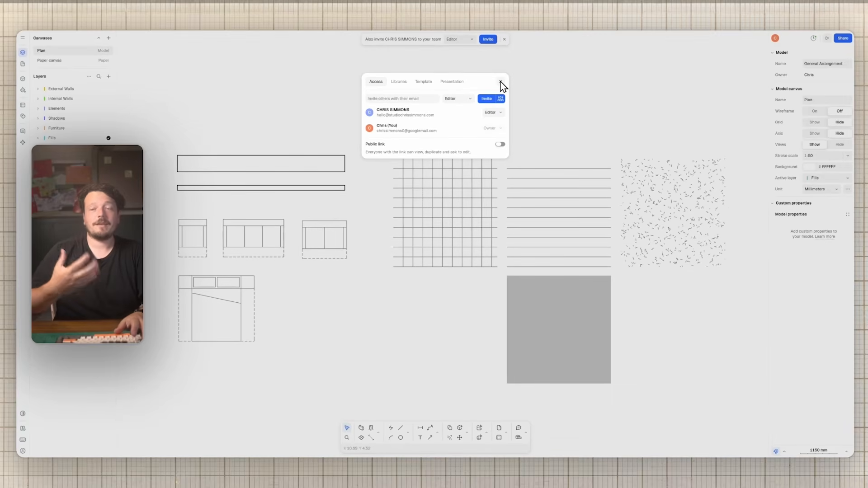
{"action": "left_click", "coordinate": [500, 83]}
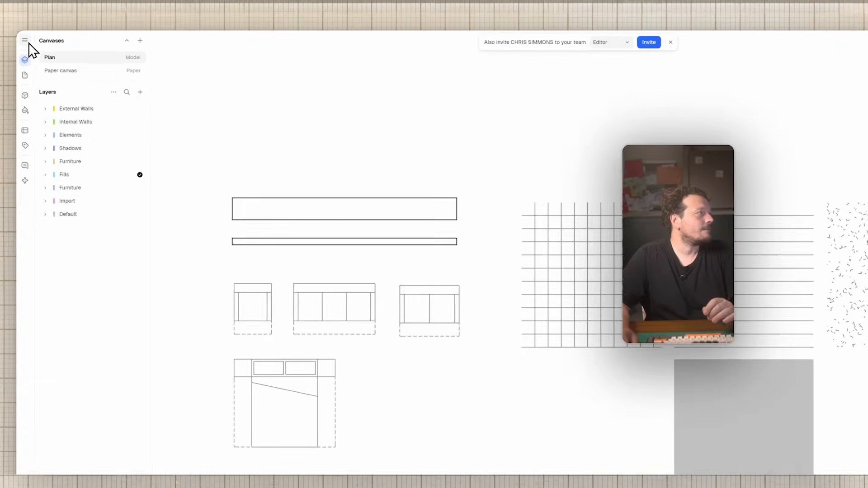
{"action": "left_click", "coordinate": [22, 38]}
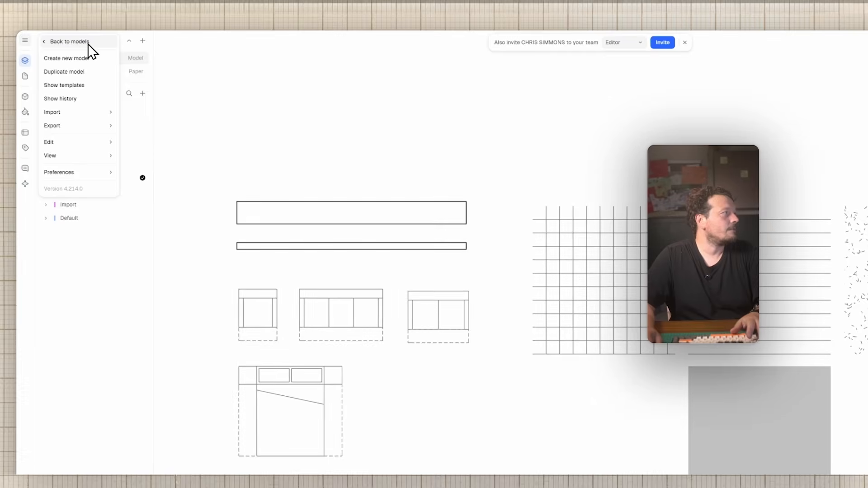
Step: Return to the model list and start a workspace invitation, then cancel it unsent
{"action": "left_click", "coordinate": [88, 44]}
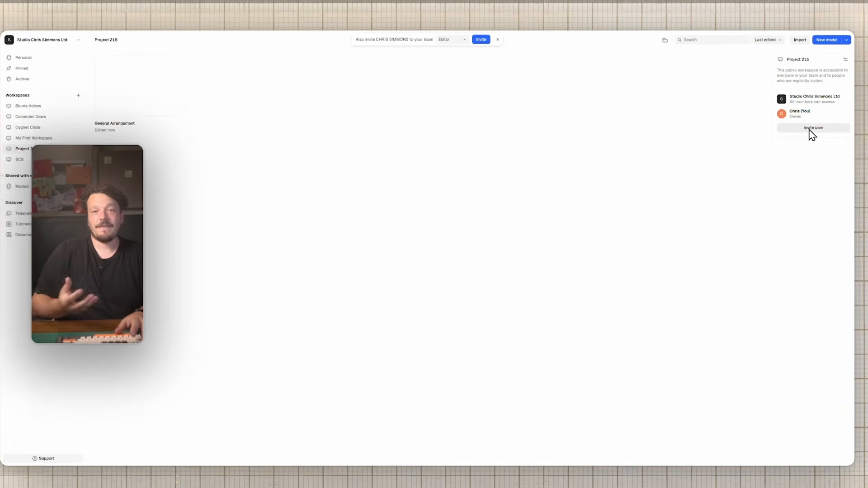
{"action": "left_click", "coordinate": [811, 130]}
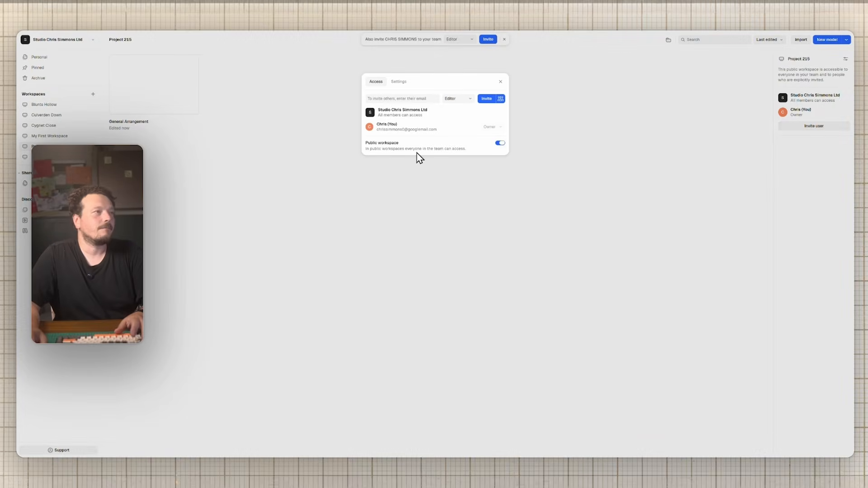
{"action": "left_click", "coordinate": [395, 98]}
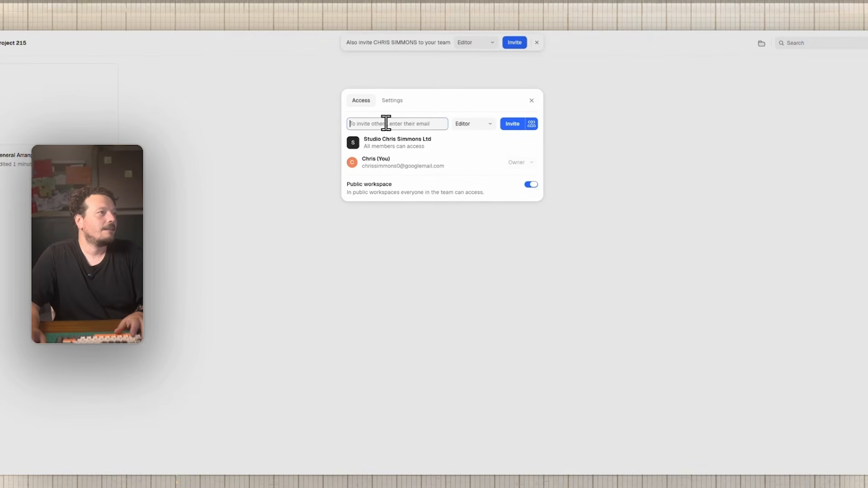
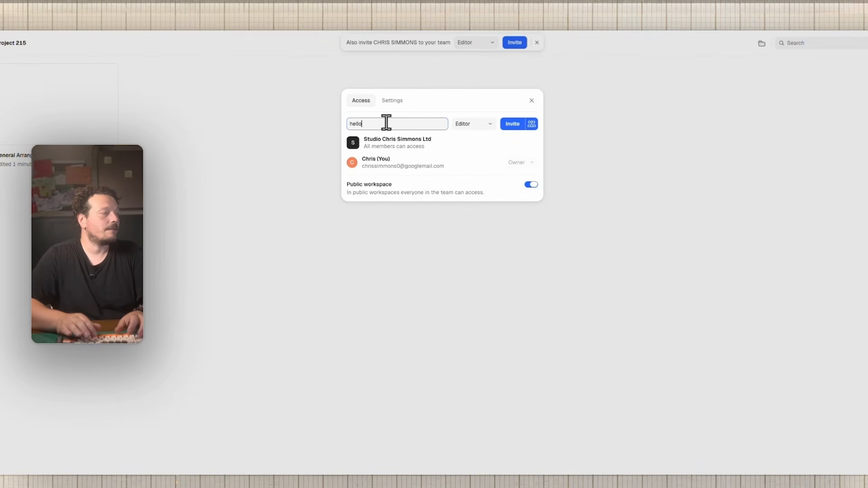
{"action": "left_click", "coordinate": [531, 101]}
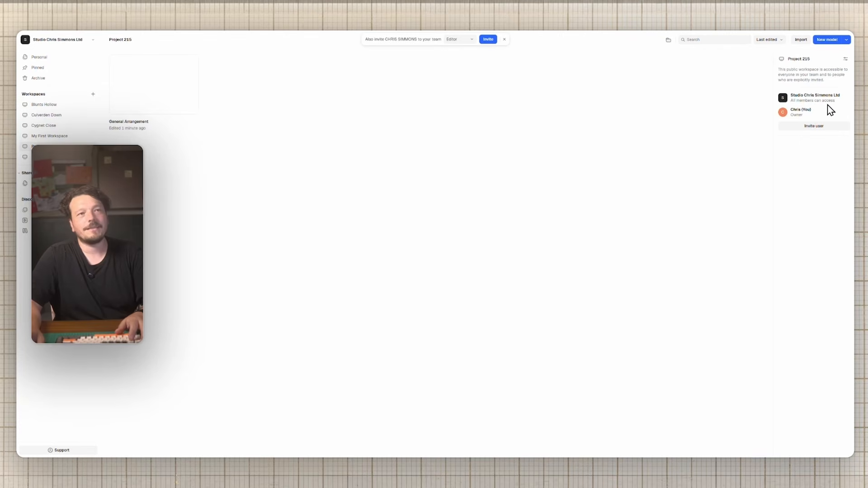
Step: Look over the workspace settings, then reopen the General Arrangement model
{"action": "left_click", "coordinate": [846, 60]}
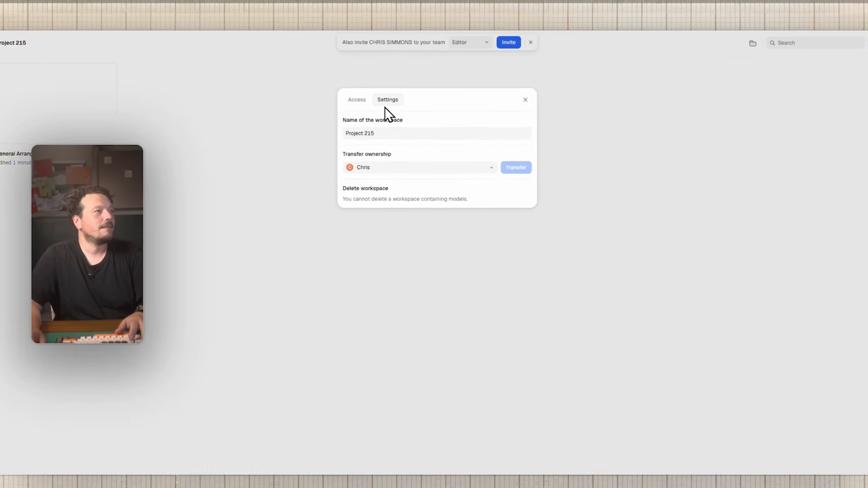
{"action": "left_click", "coordinate": [353, 102]}
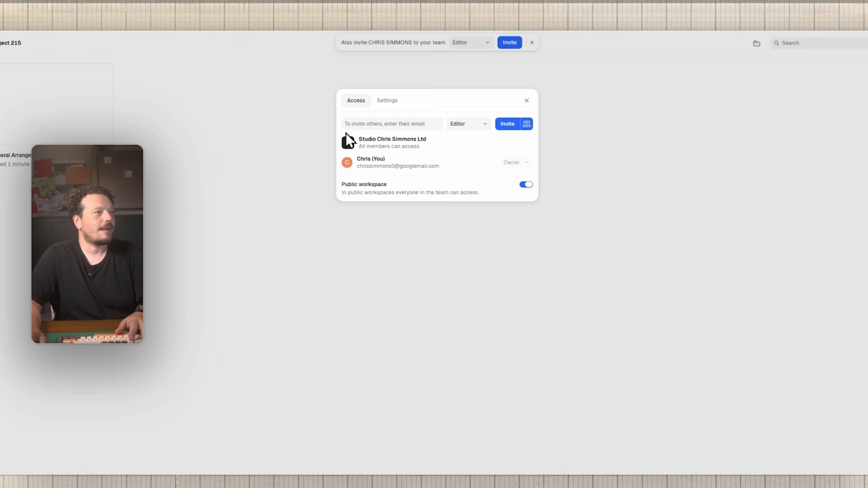
{"action": "left_click", "coordinate": [526, 101]}
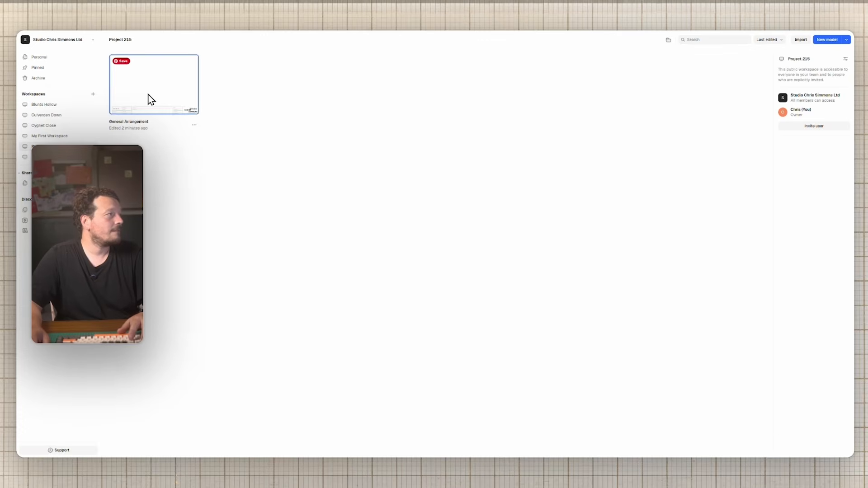
{"action": "left_click", "coordinate": [150, 99]}
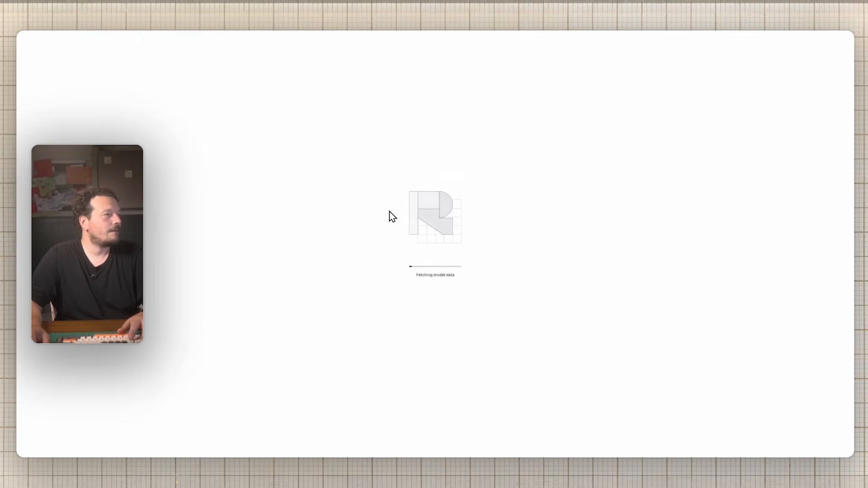